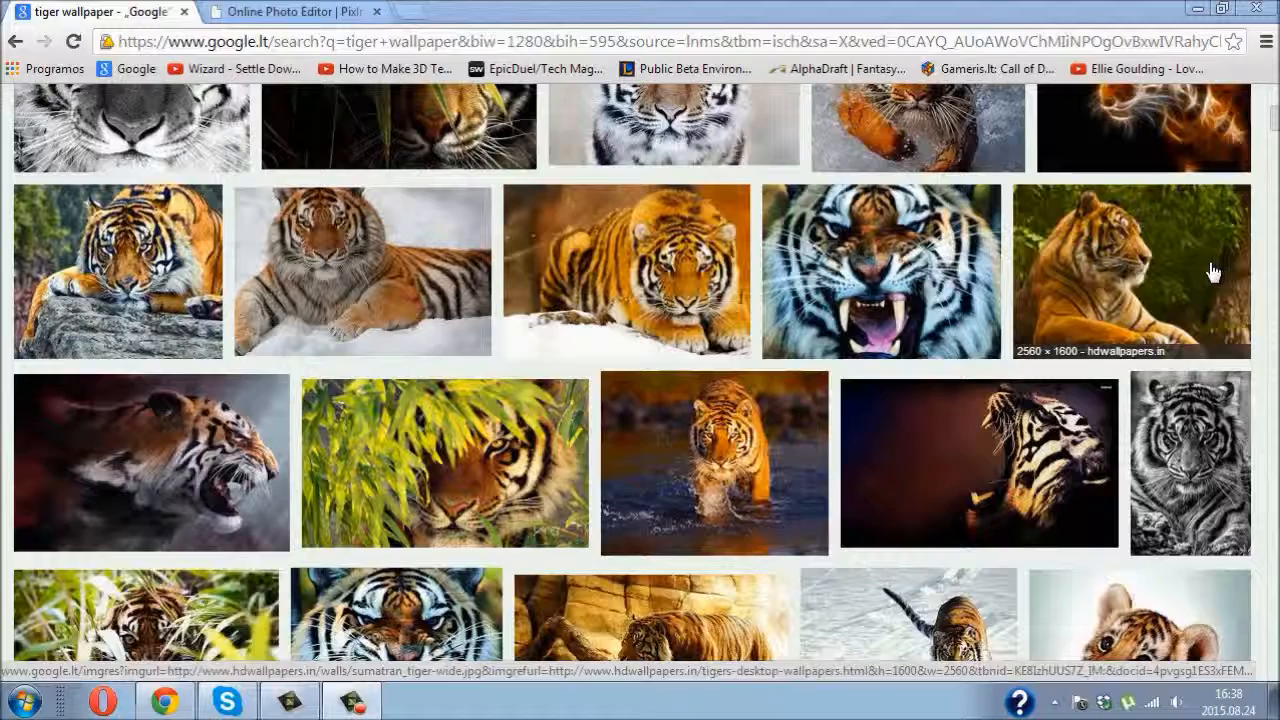
Step: Copy the image address of the Sumatran tiger wallpaper with the green background and switch to the Pixlr editor
click(1209, 272)
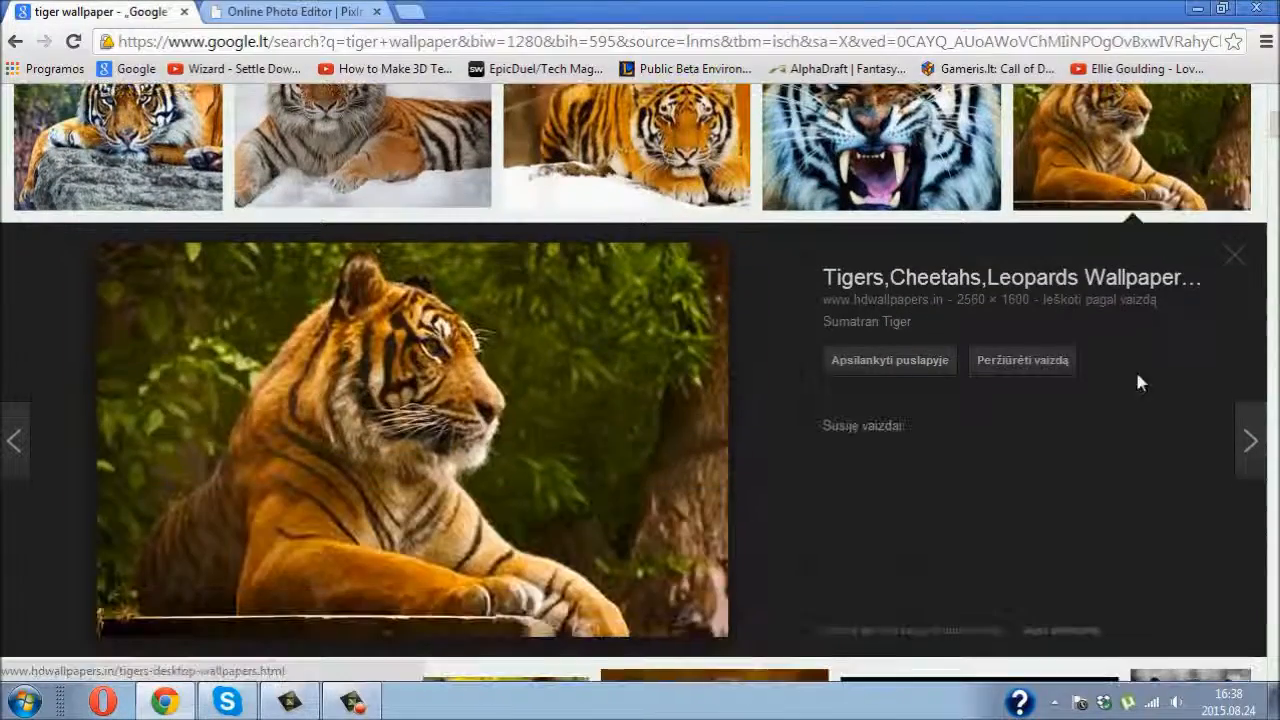
right_click(512, 332)
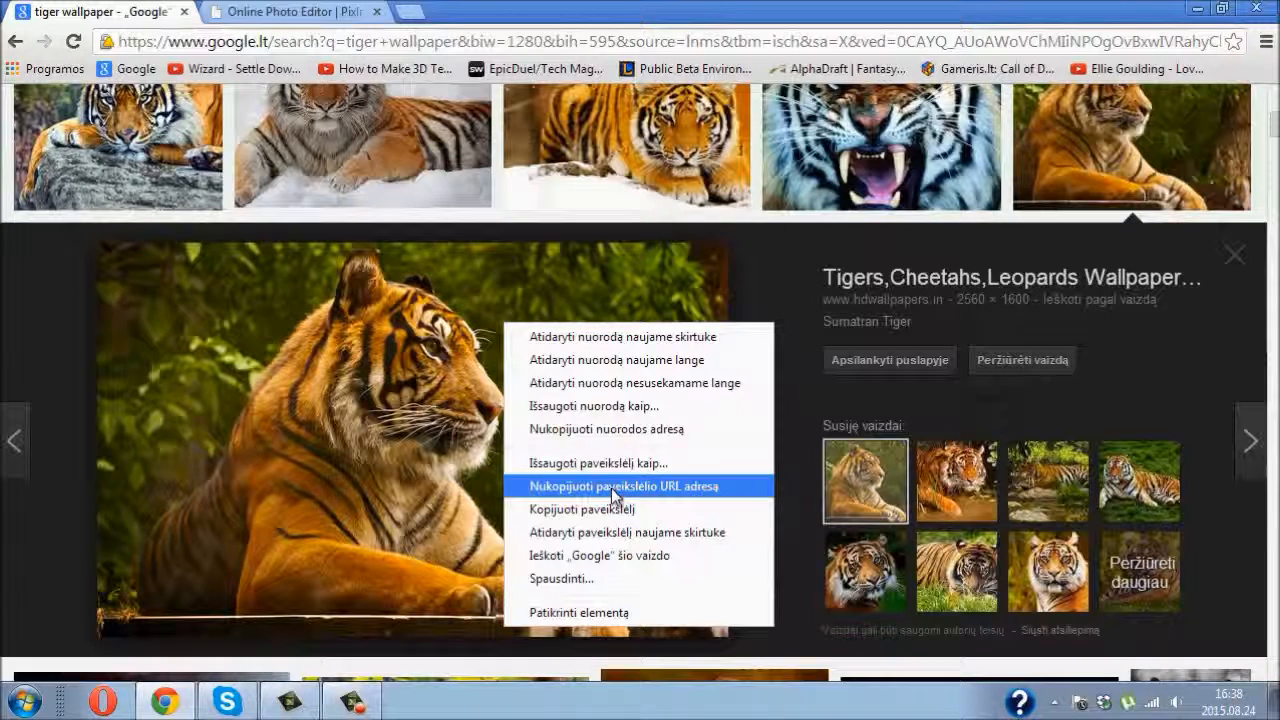
click(612, 486)
click(285, 12)
click(280, 41)
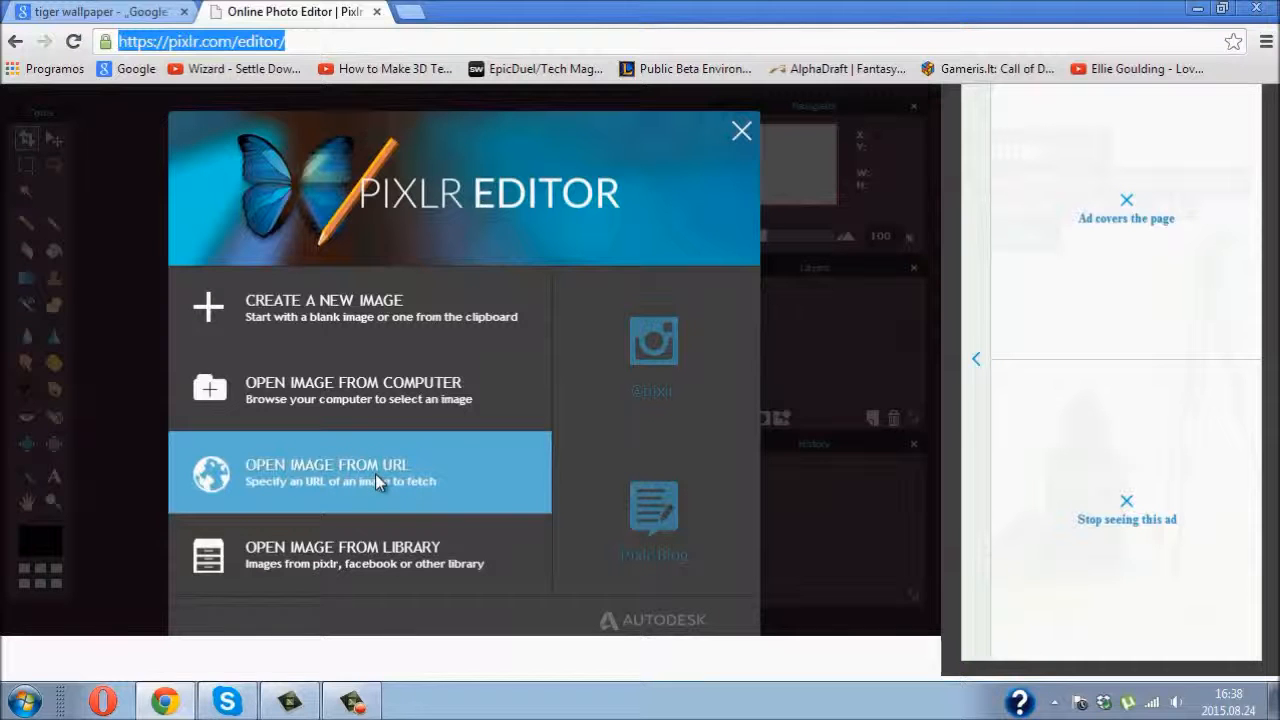
Step: Try to open the Sumatran tiger image from its copied URL, making a second attempt with the same address
click(415, 464)
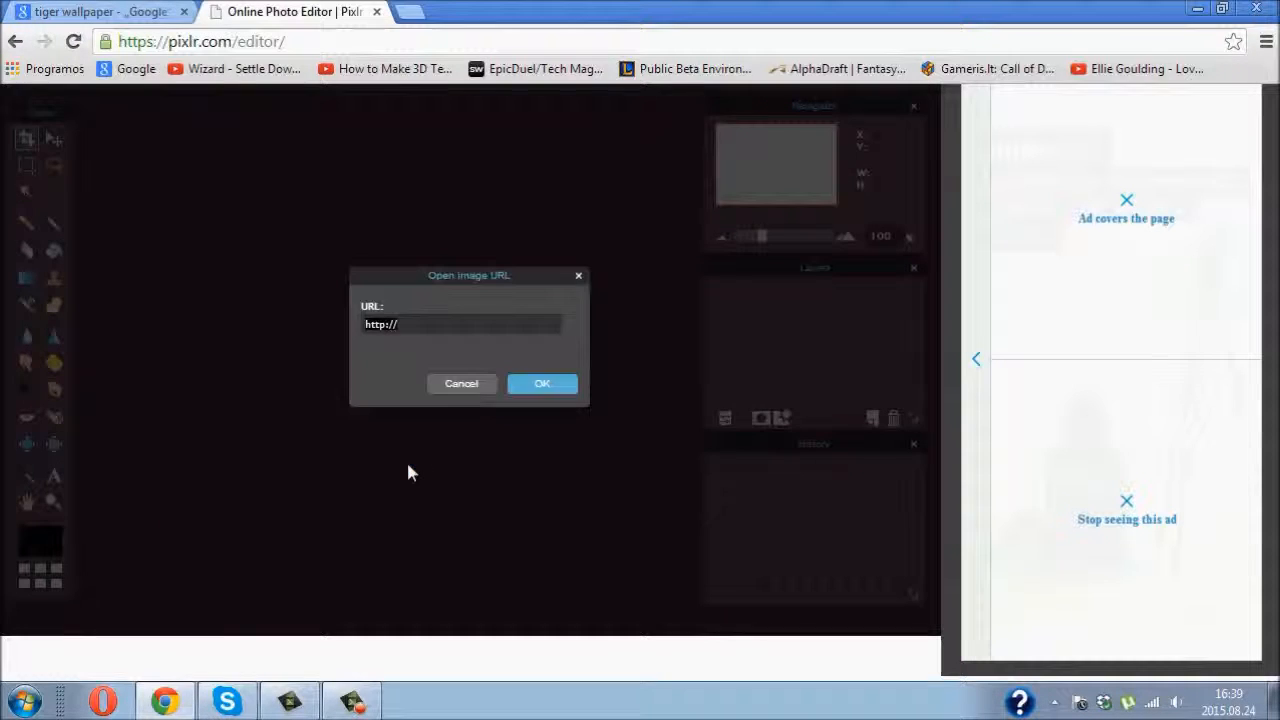
click(447, 324)
key(ctrl+v)
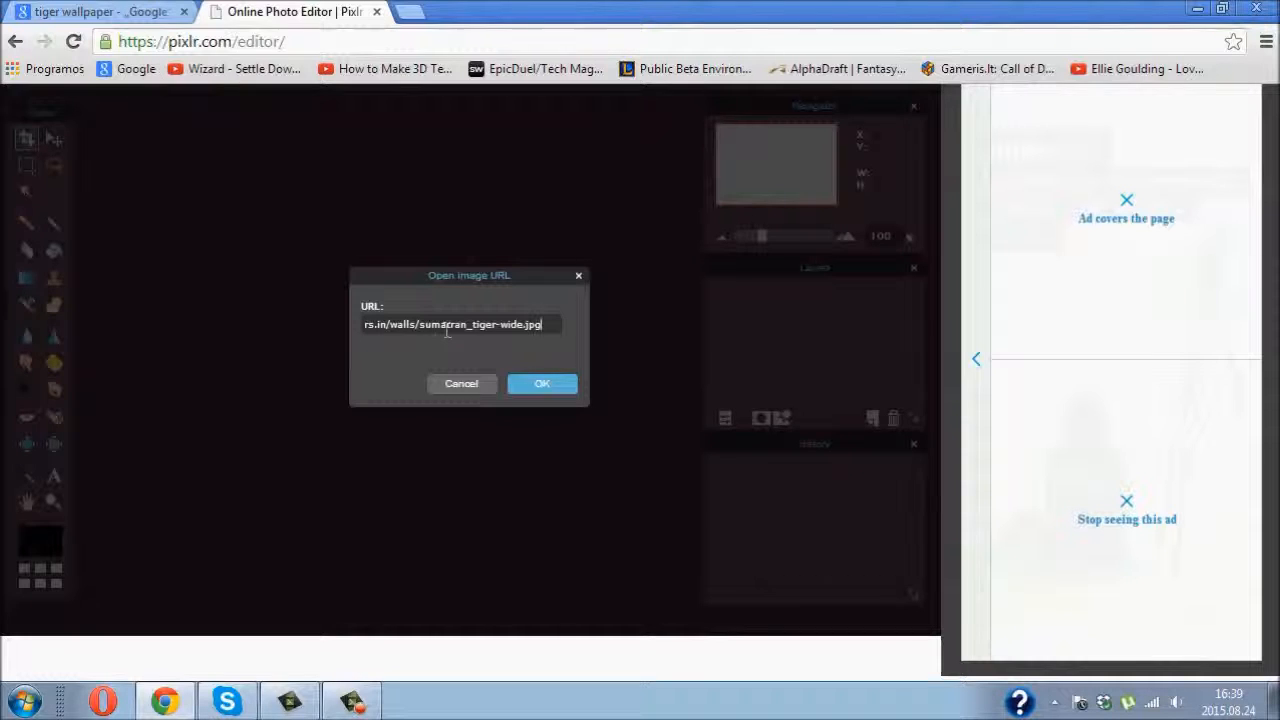
click(553, 383)
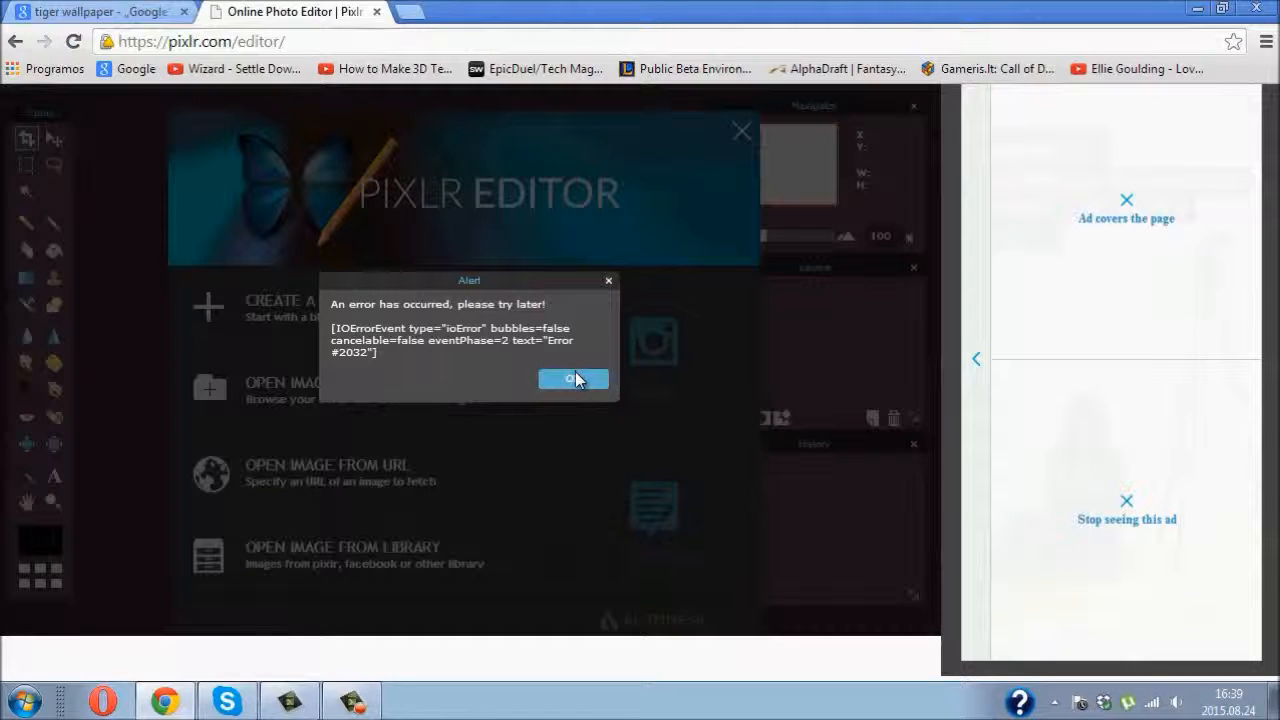
click(575, 378)
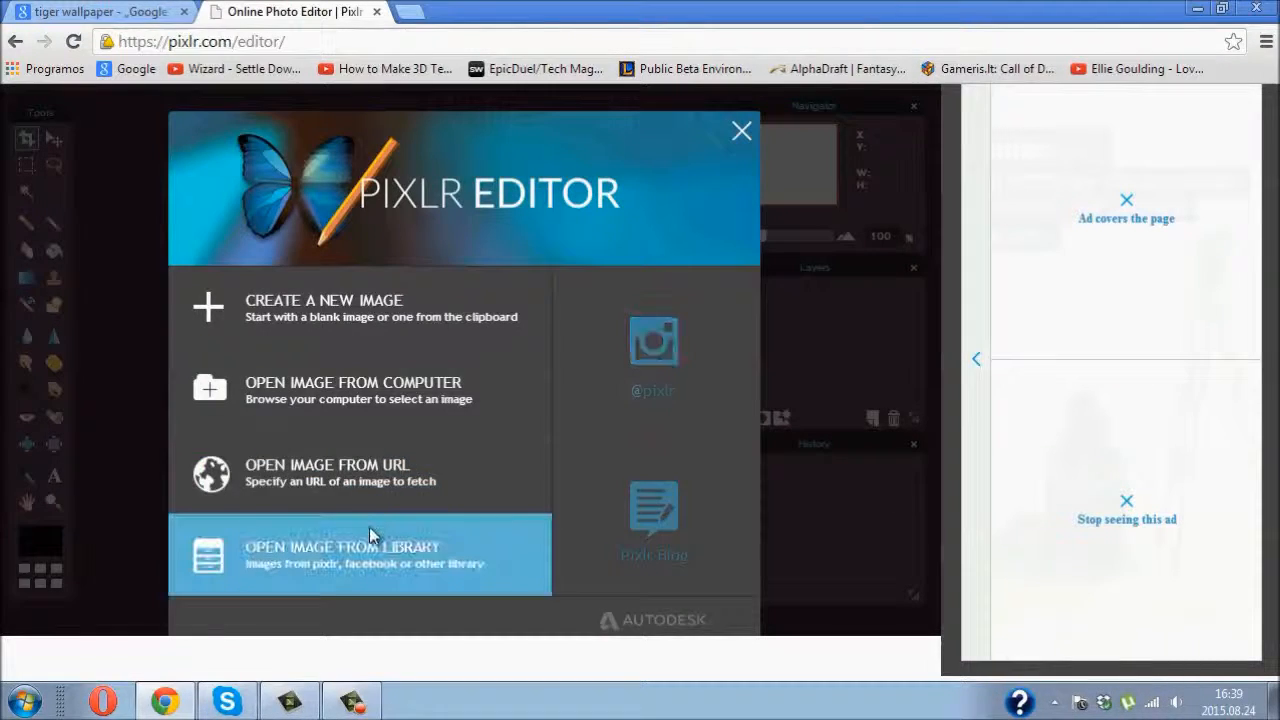
click(369, 480)
key(ctrl+v)
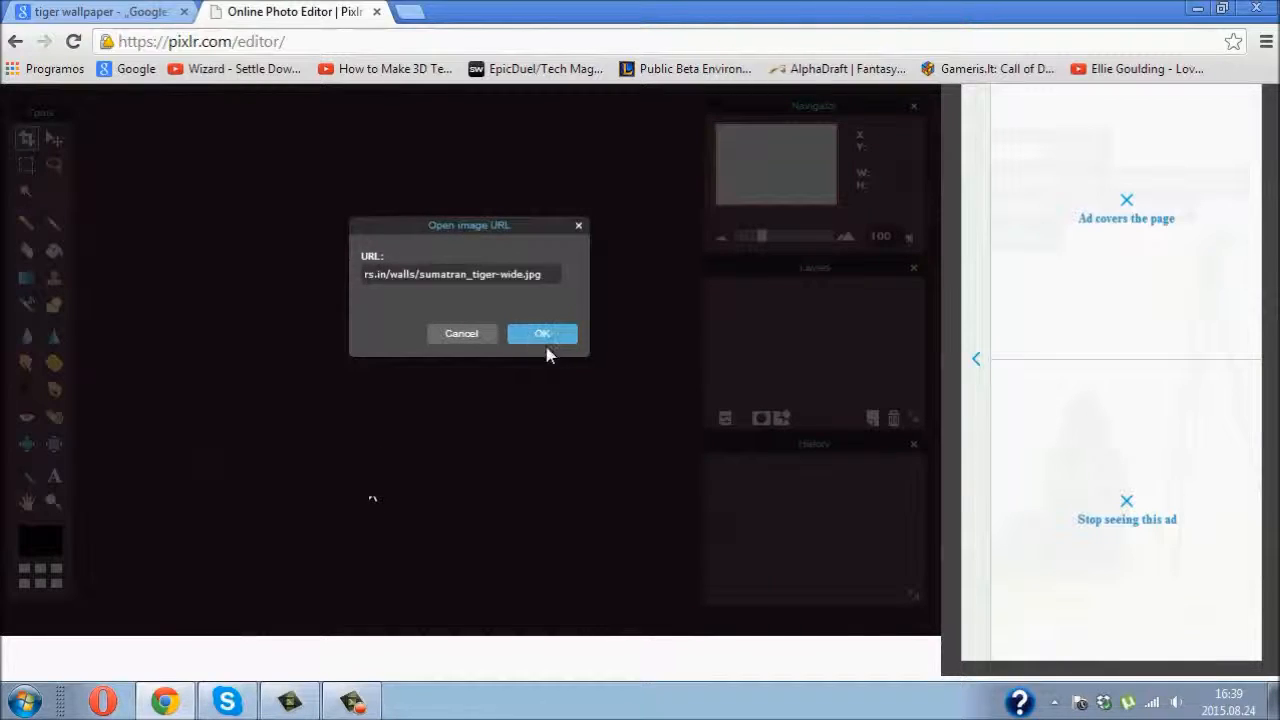
click(545, 336)
click(572, 376)
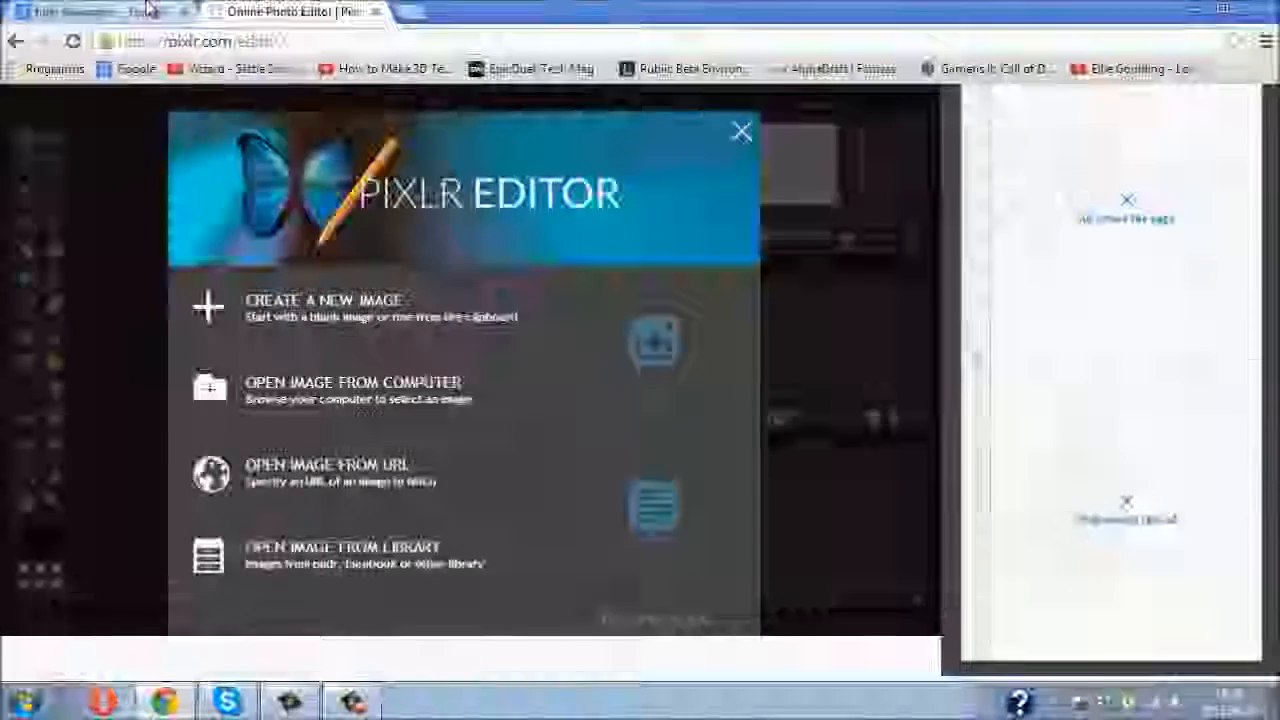
Step: Return to the tiger wallpaper search results and copy the image address of the Siberian snow tiger picture
click(148, 10)
scroll(371, 224, up, 1)
click(676, 238)
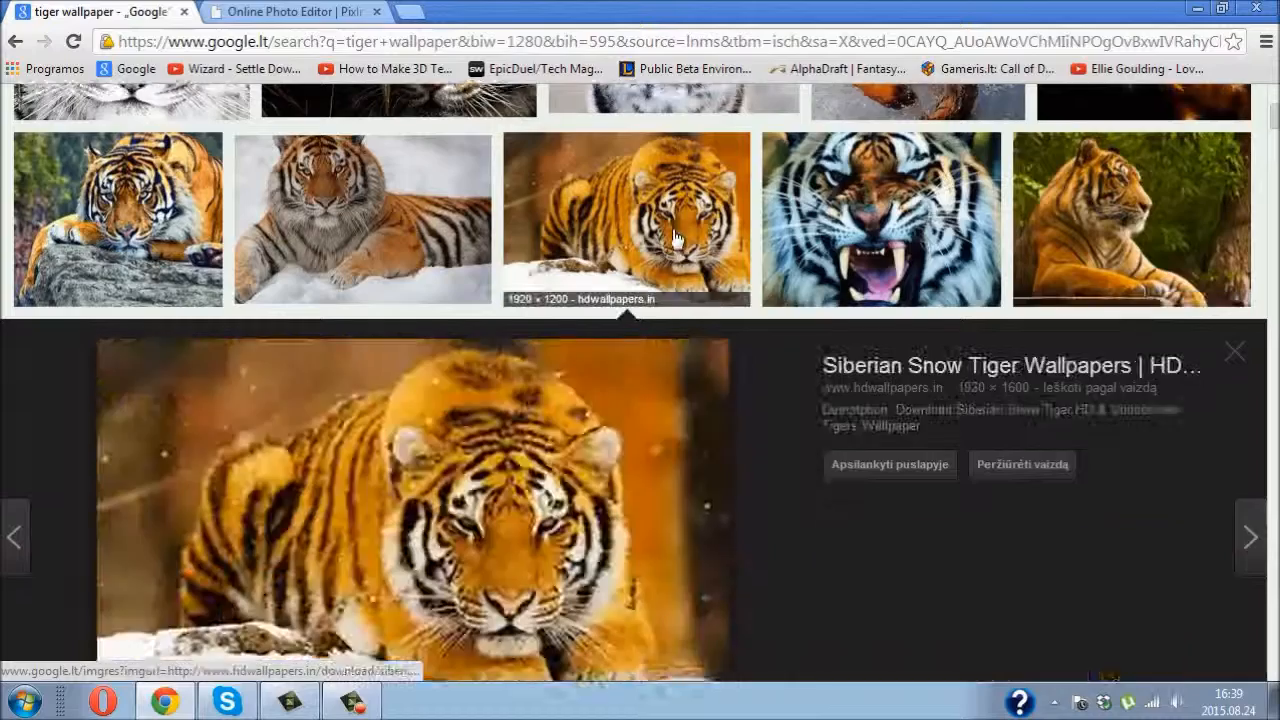
right_click(530, 387)
click(604, 254)
Step: Open the Siberian snow tiger image in the Pixlr editor from its copied URL and enlarge the image window
click(290, 11)
click(357, 451)
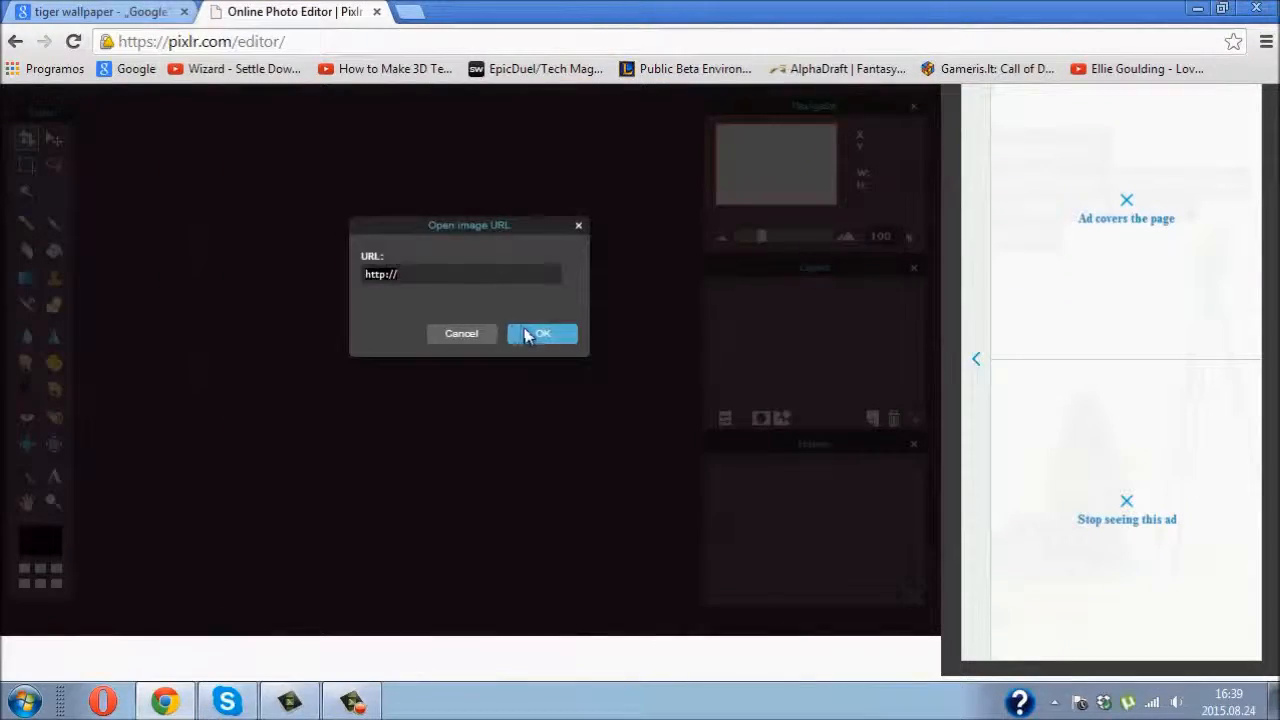
key(ctrl+v)
click(528, 336)
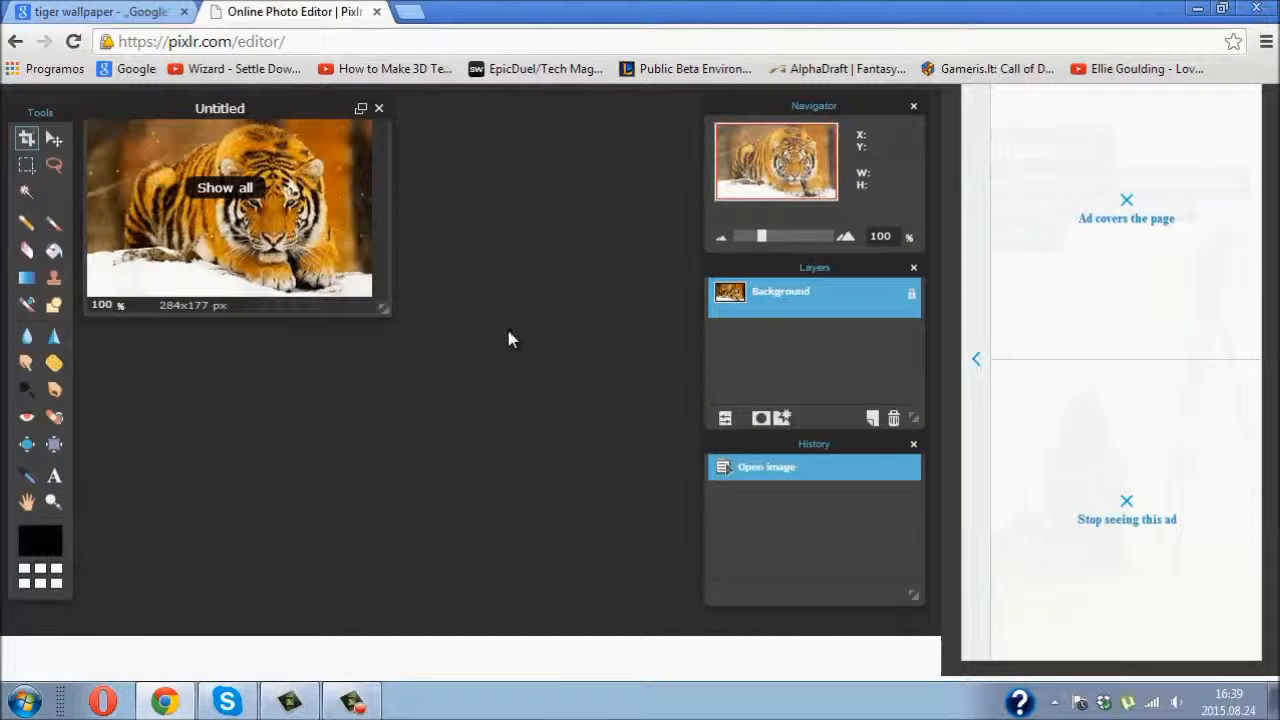
drag(386, 310, 711, 514)
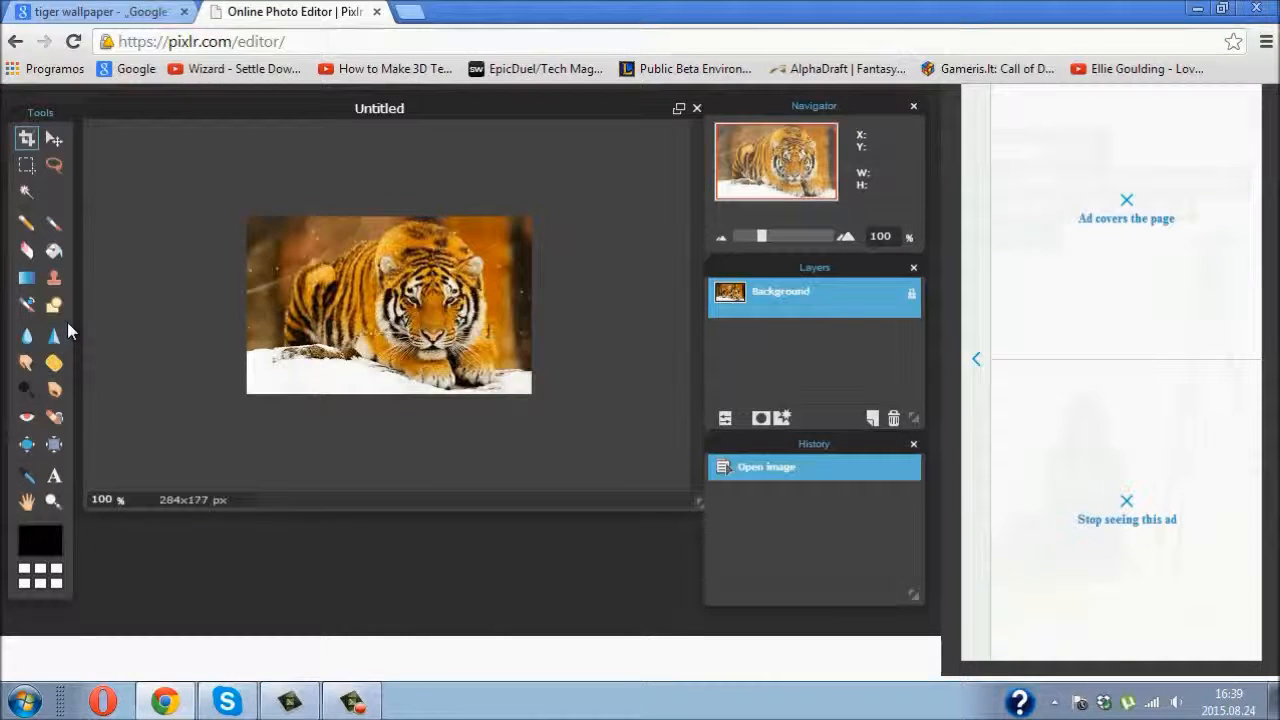
Step: Add a text with the first name over the upper-left part of the tiger image and set its style to Bold/Italic
click(54, 477)
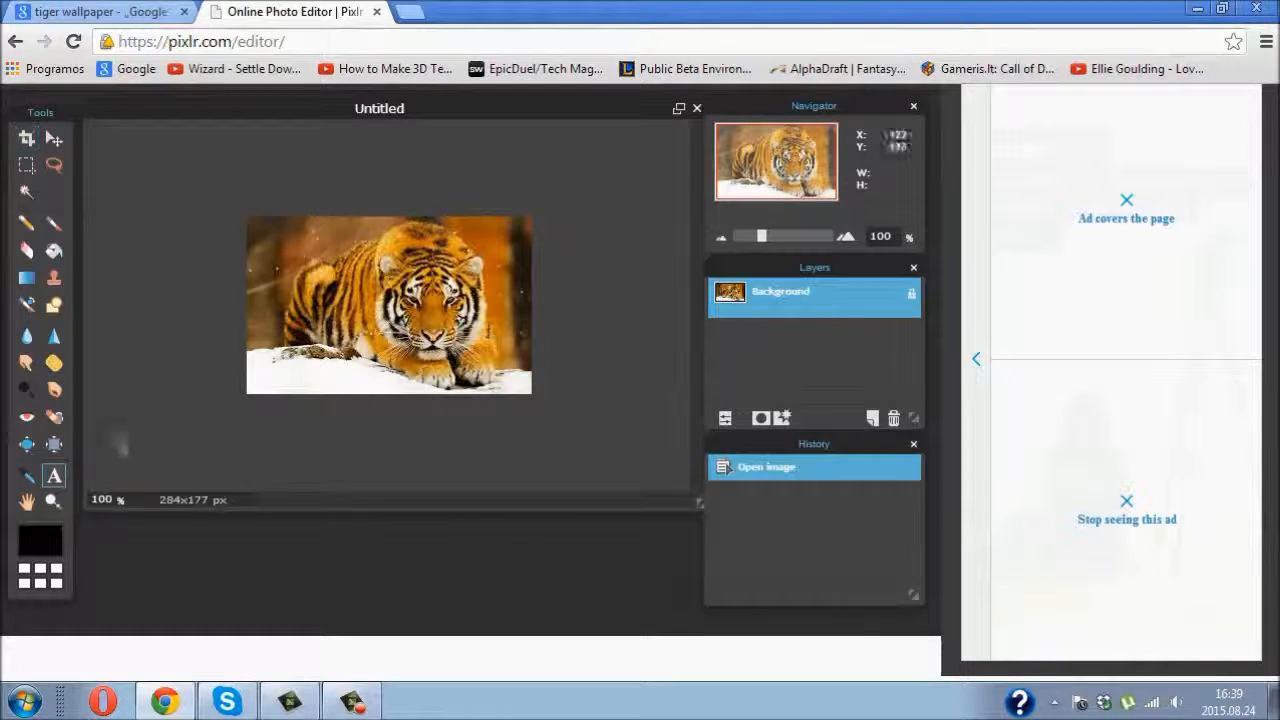
click(280, 264)
text(Diego)
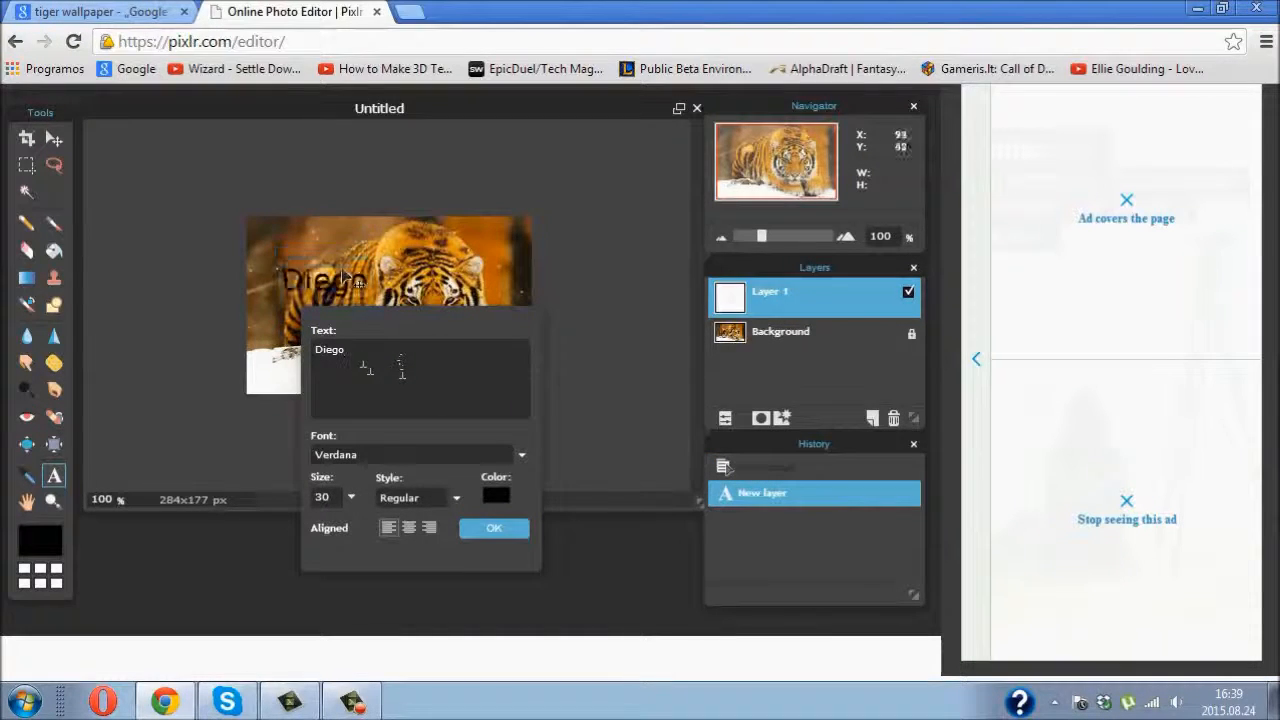
drag(391, 326, 512, 314)
click(552, 486)
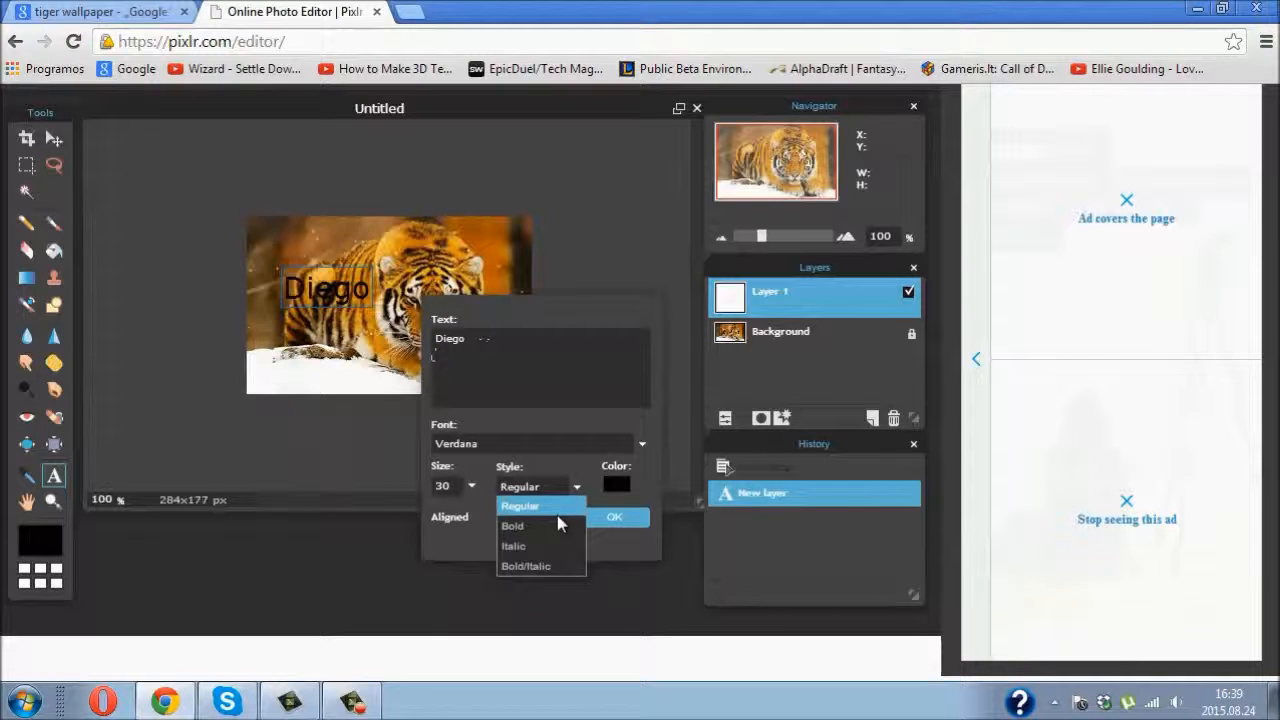
click(538, 567)
drag(500, 318, 645, 268)
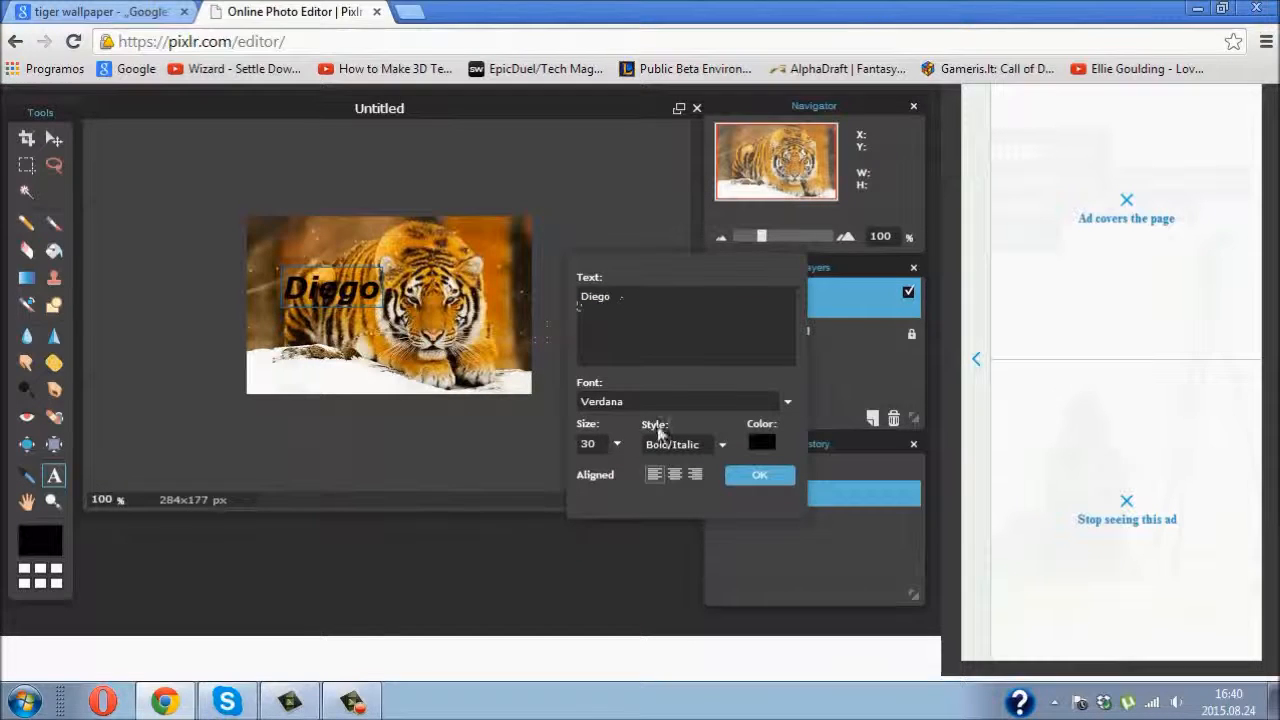
Step: Browse the available fonts and set the text's font to Matura MT Script Capitals
click(610, 401)
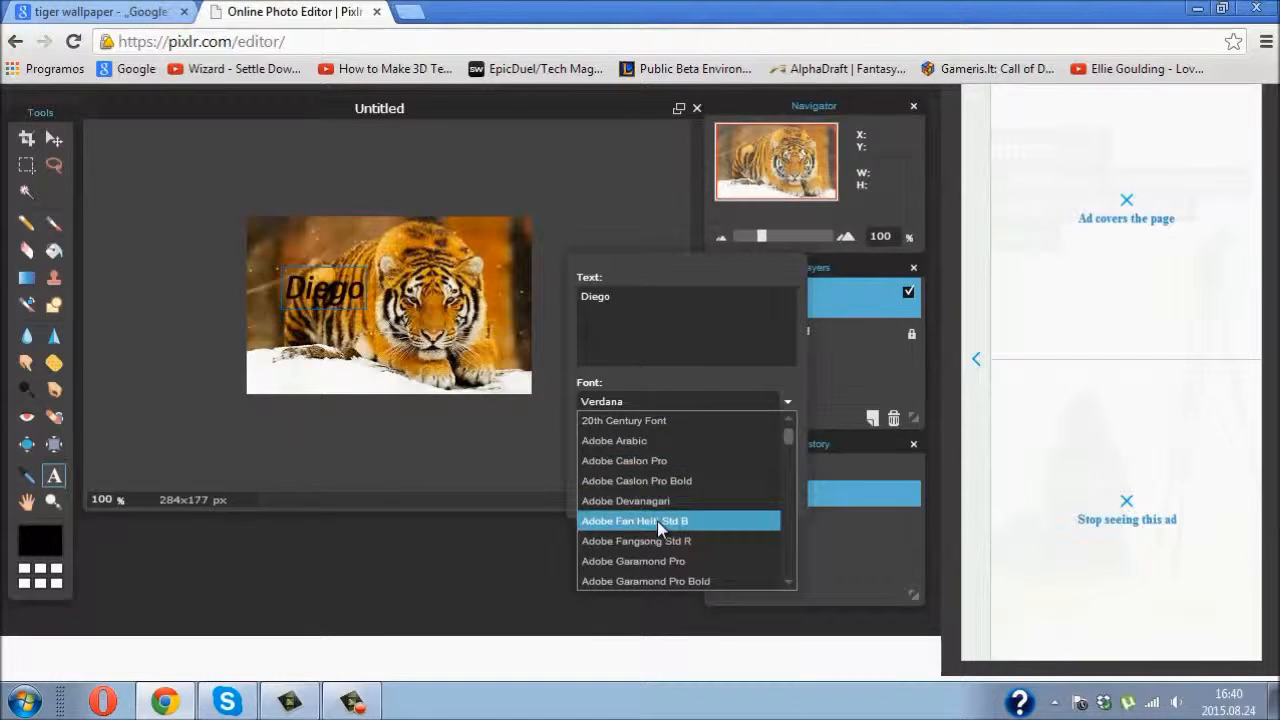
scroll(657, 521, down, 5)
scroll(673, 525, down, 15)
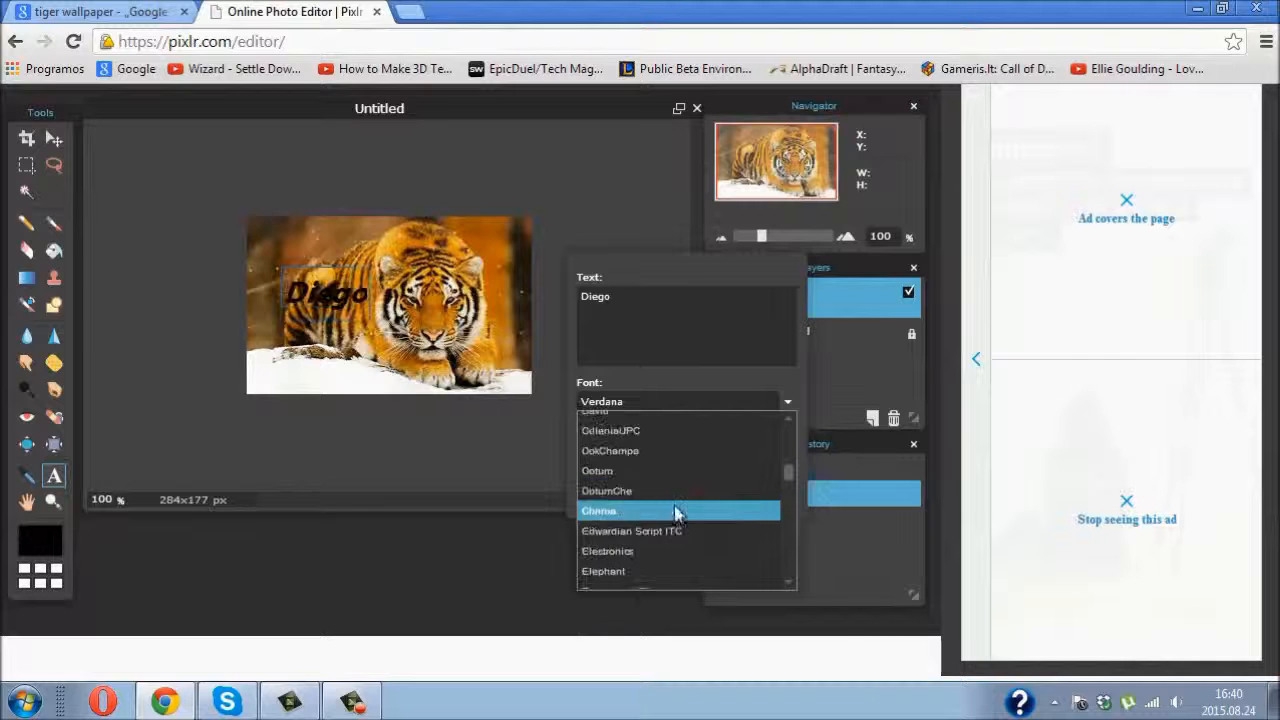
scroll(678, 520, down, 20)
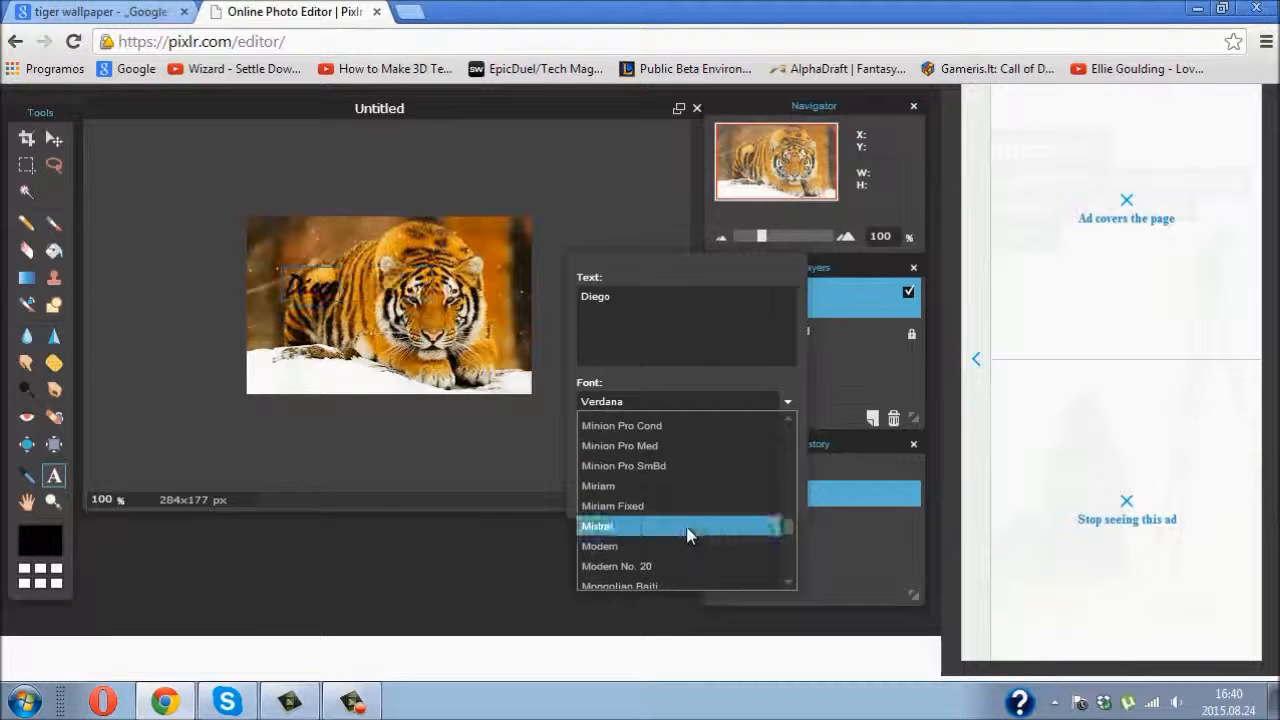
scroll(686, 535, down, 3)
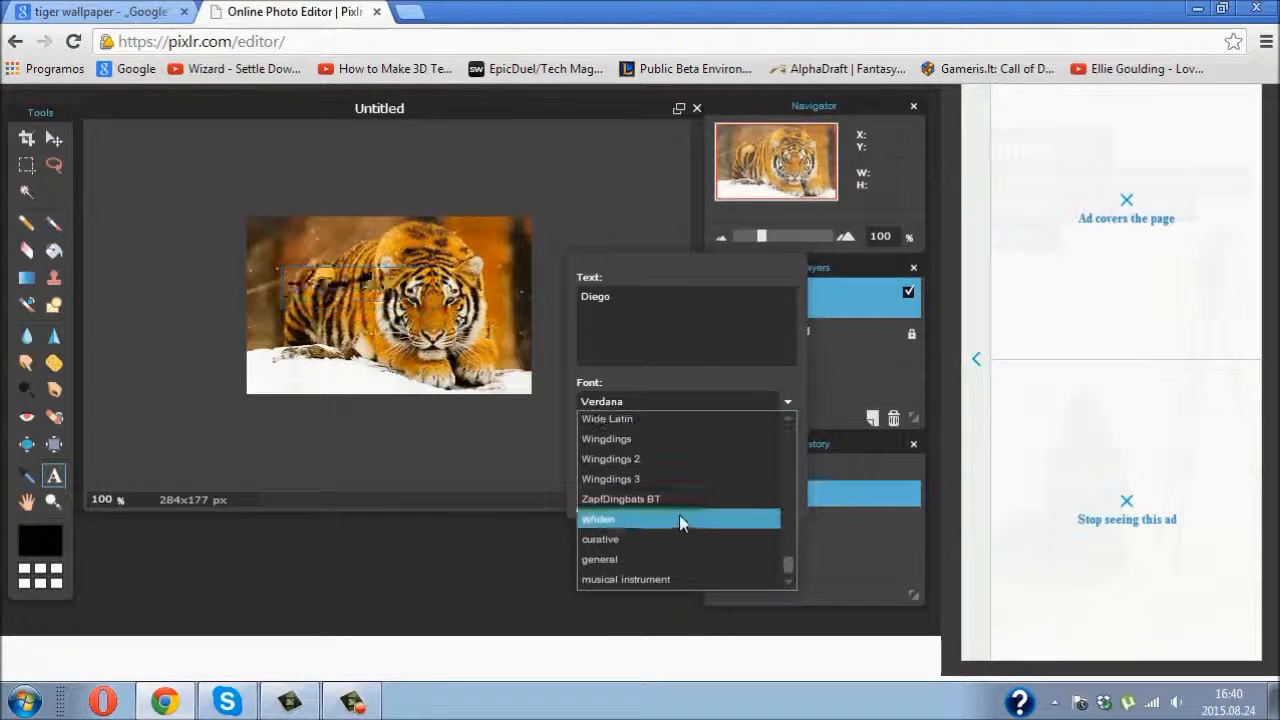
scroll(672, 430, up, 6)
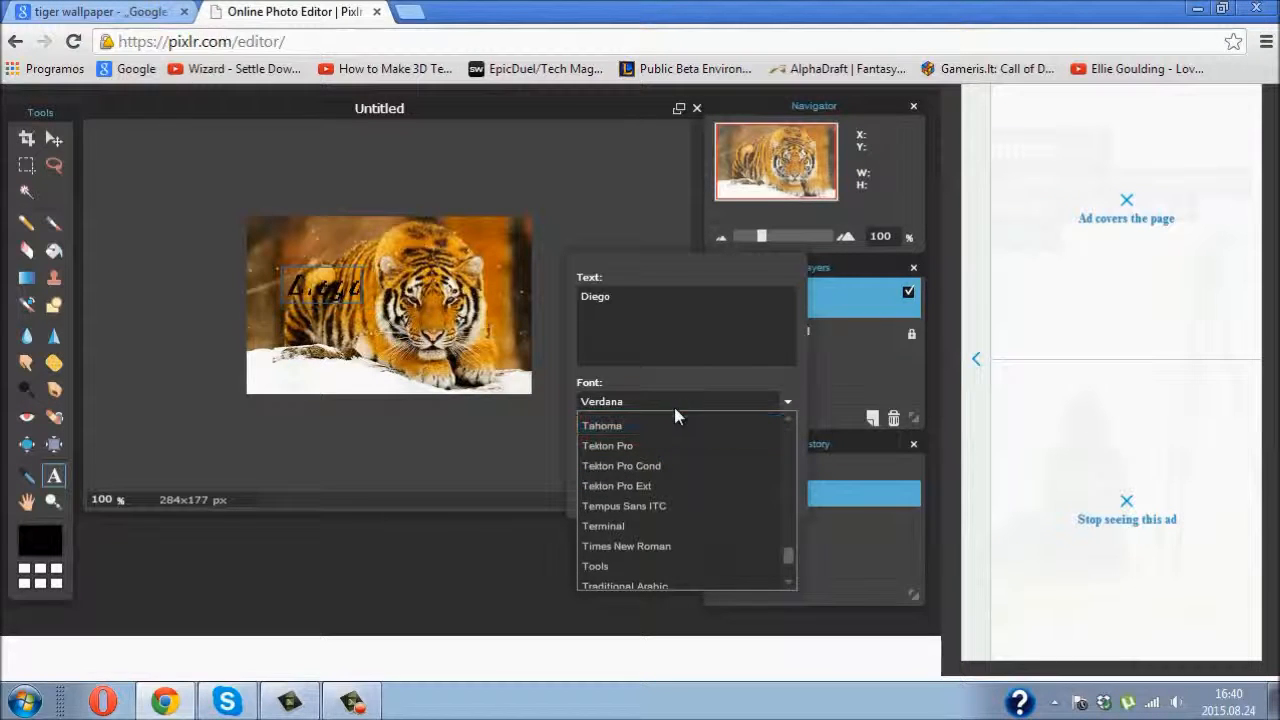
scroll(675, 453, up, 5)
scroll(675, 453, up, 8)
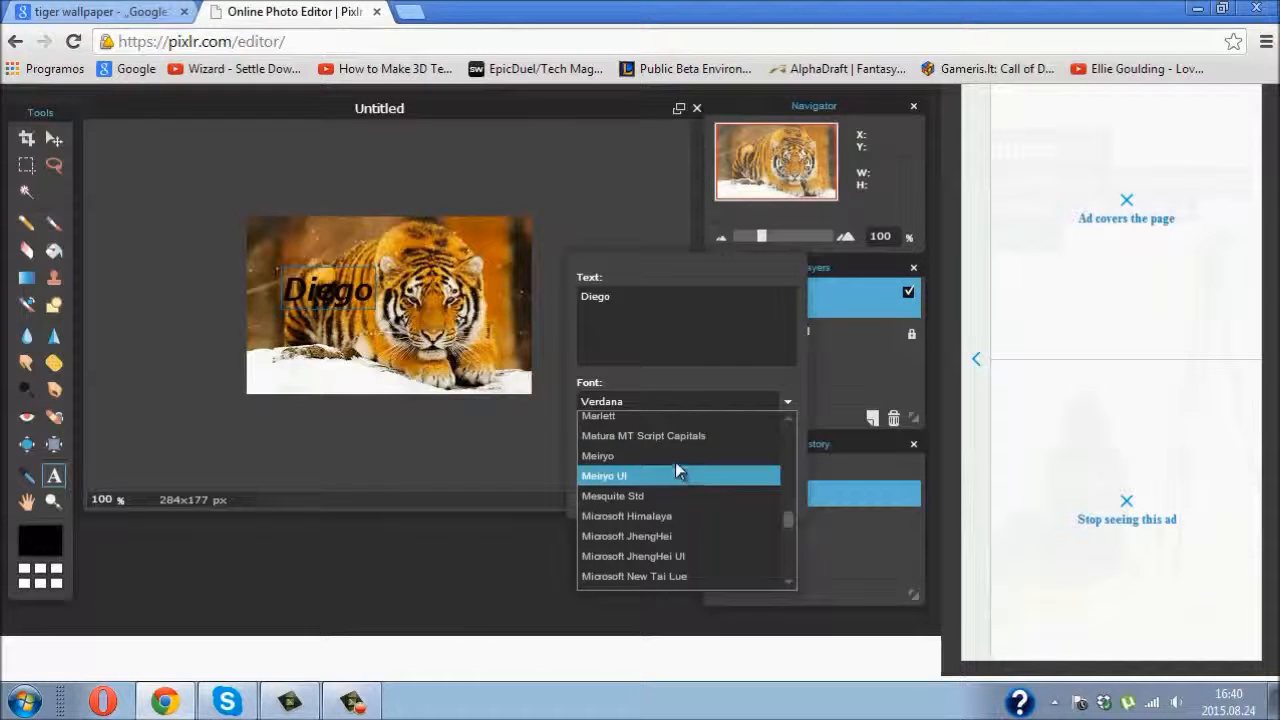
click(672, 438)
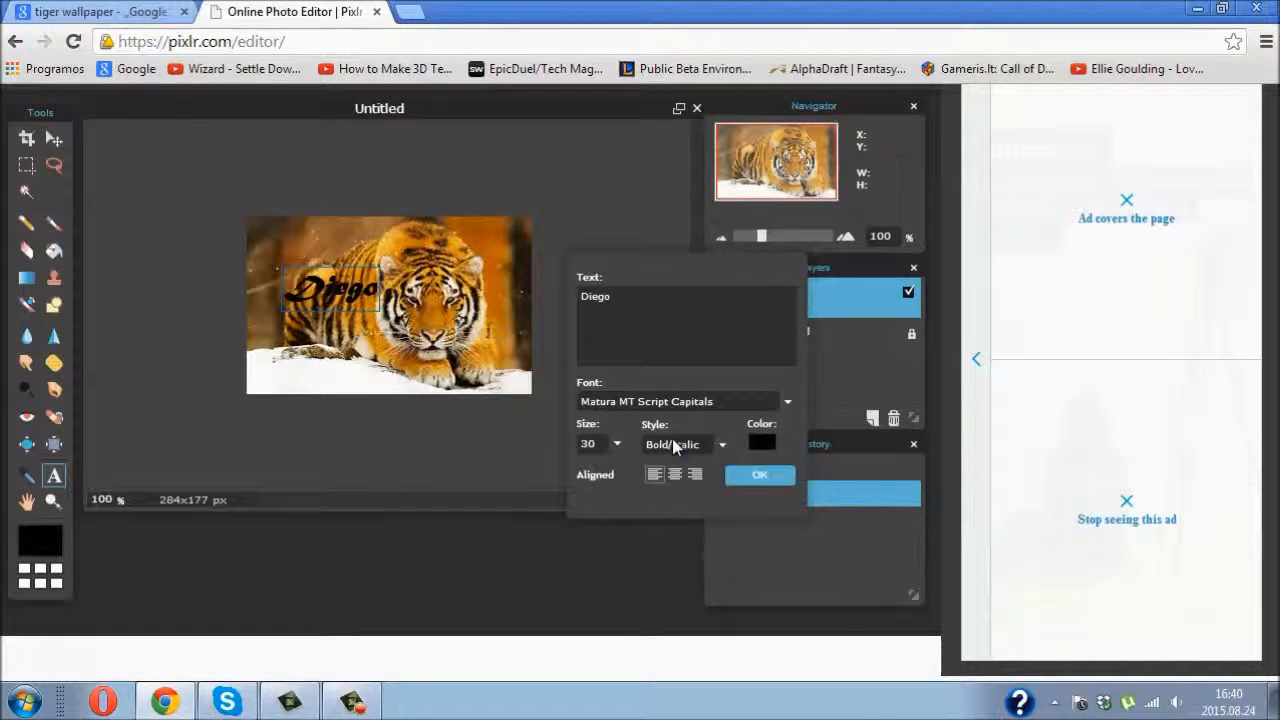
Step: Try several text colors from the web, RGB and image palettes, including 003366, 006f66 and 1a1a1a
click(760, 445)
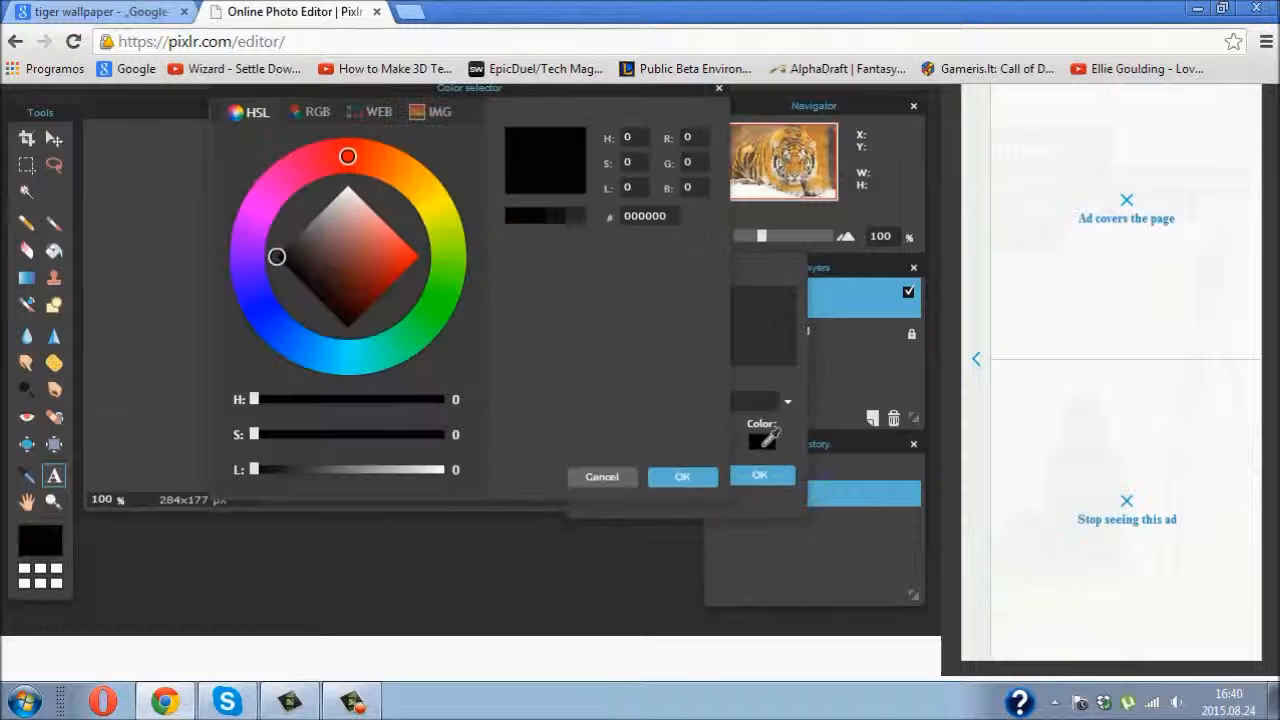
click(366, 115)
click(450, 236)
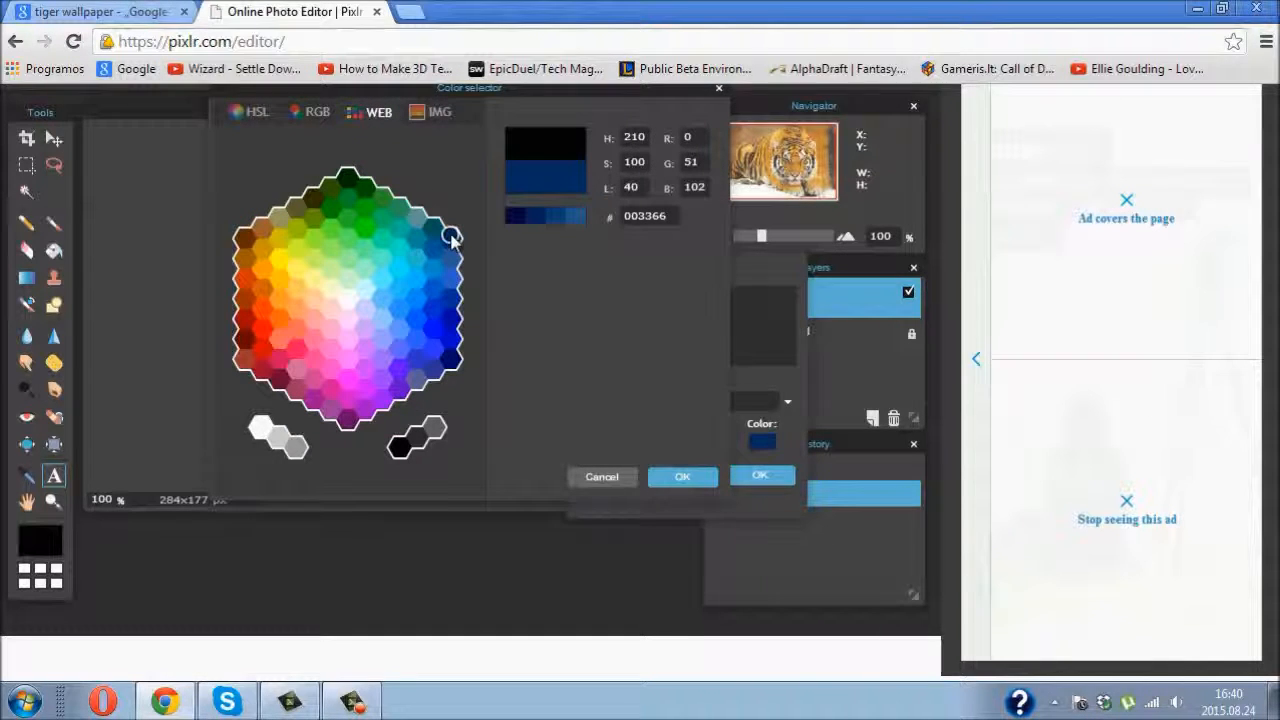
click(312, 112)
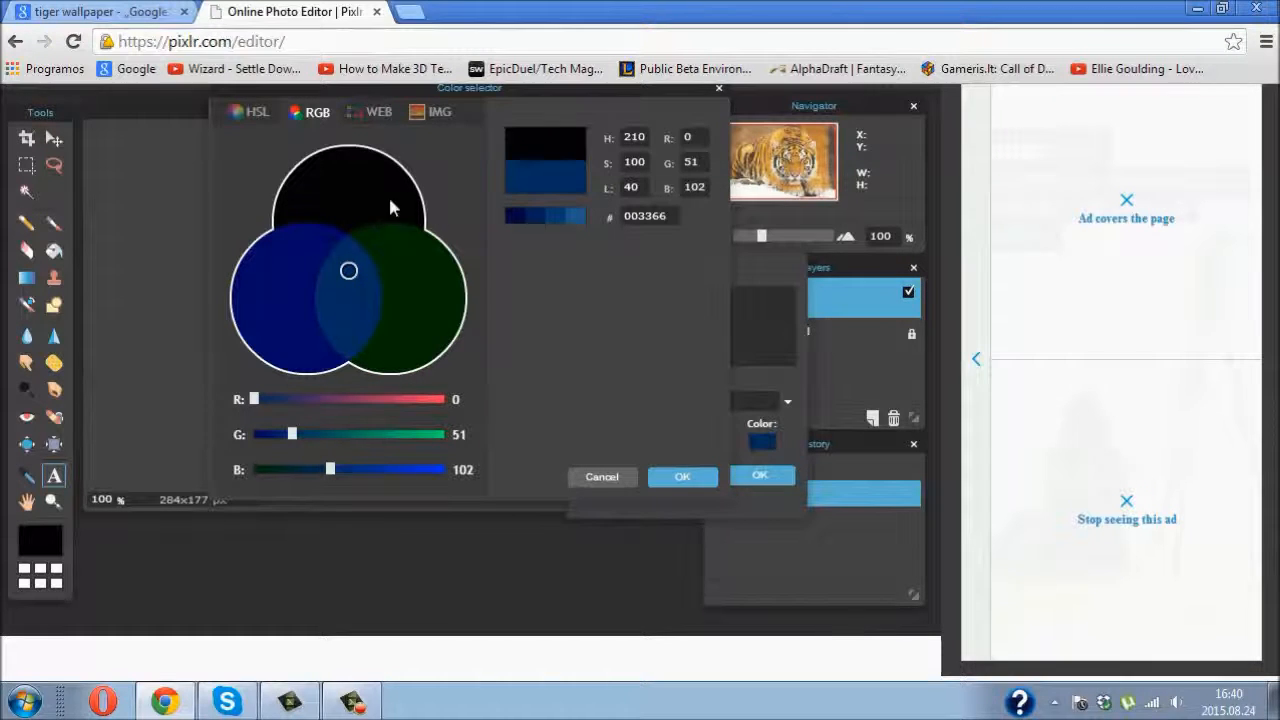
drag(291, 434, 336, 432)
click(450, 115)
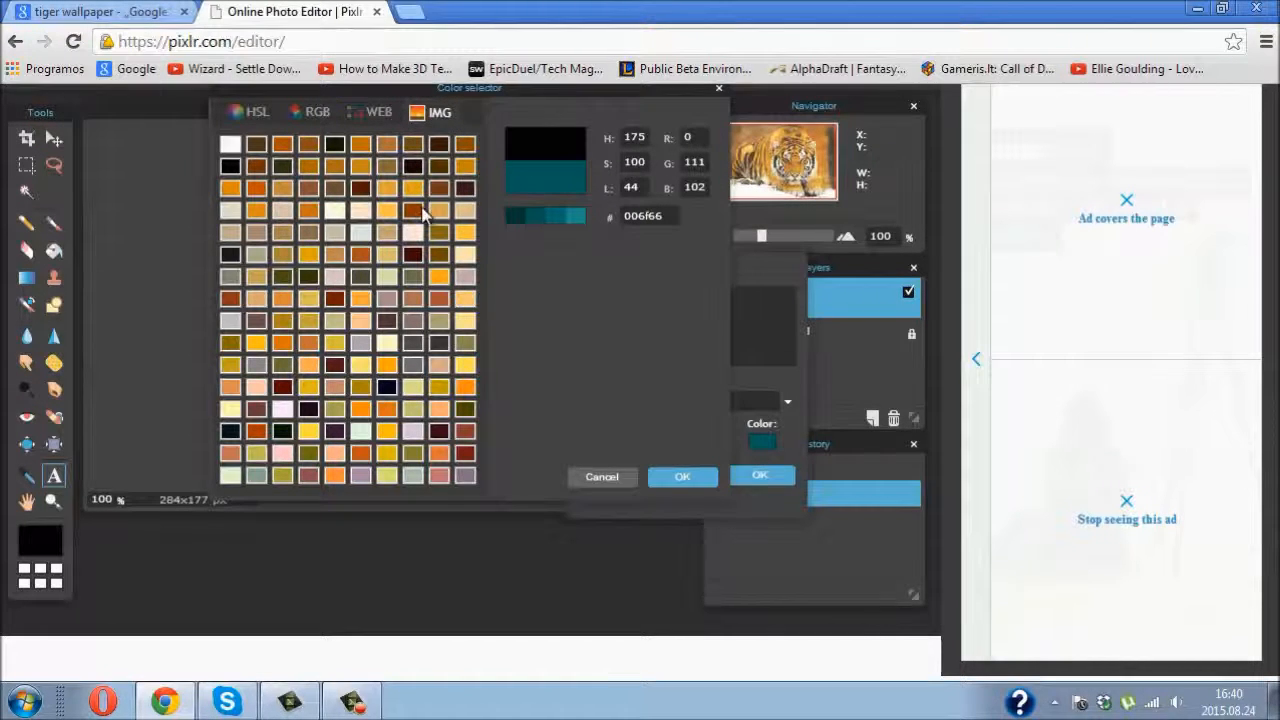
click(414, 211)
drag(549, 94, 833, 157)
click(507, 323)
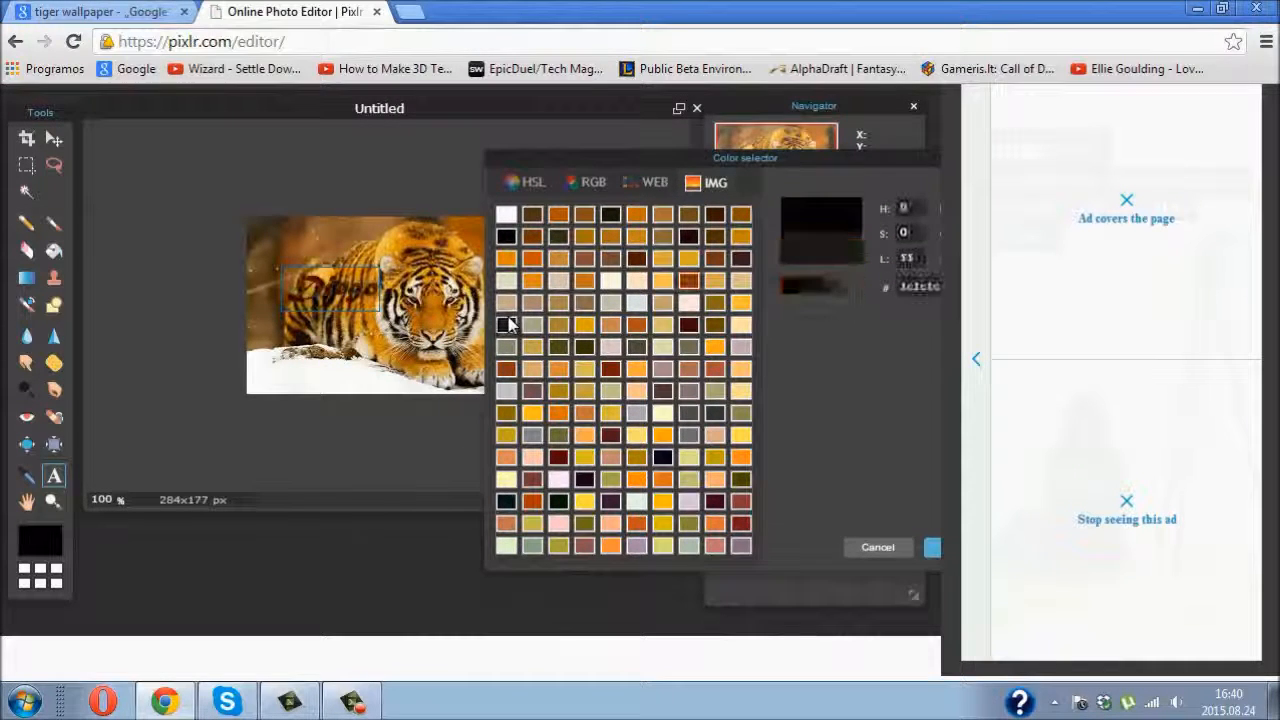
Step: Set the text color to light grey ebebeb with an HSL lightness of 92 and apply the text
click(530, 182)
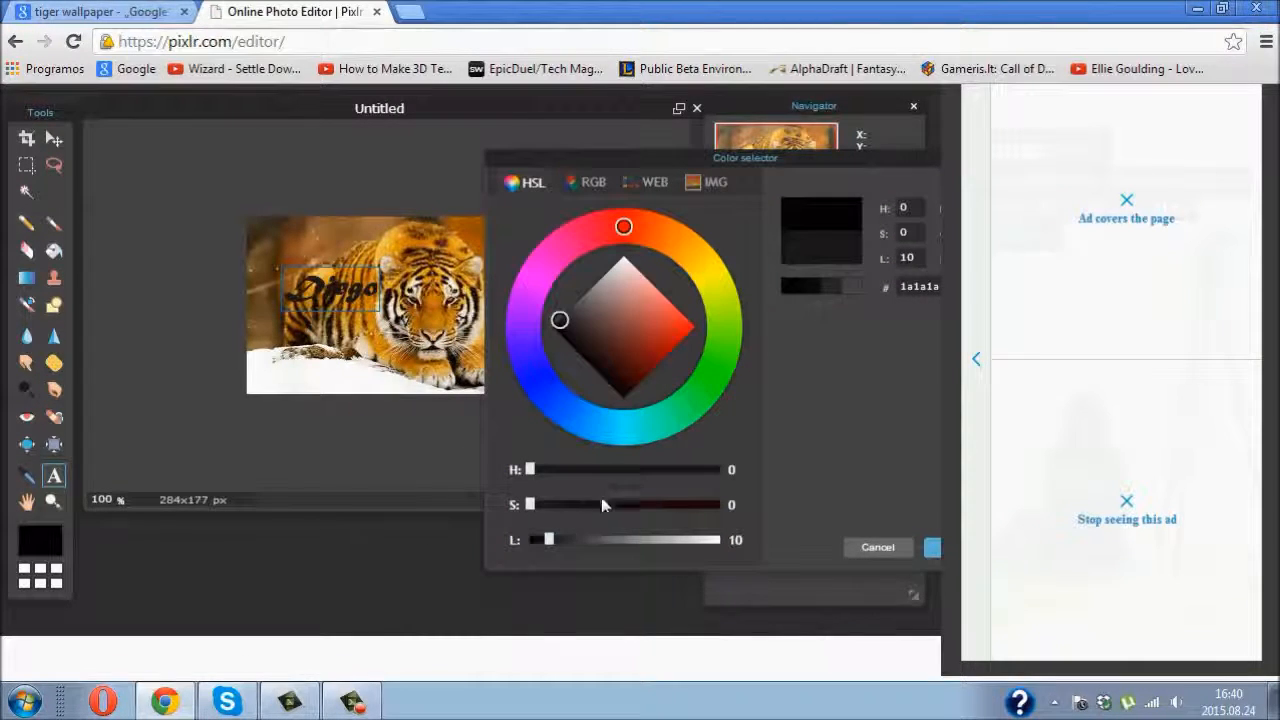
drag(552, 542, 705, 543)
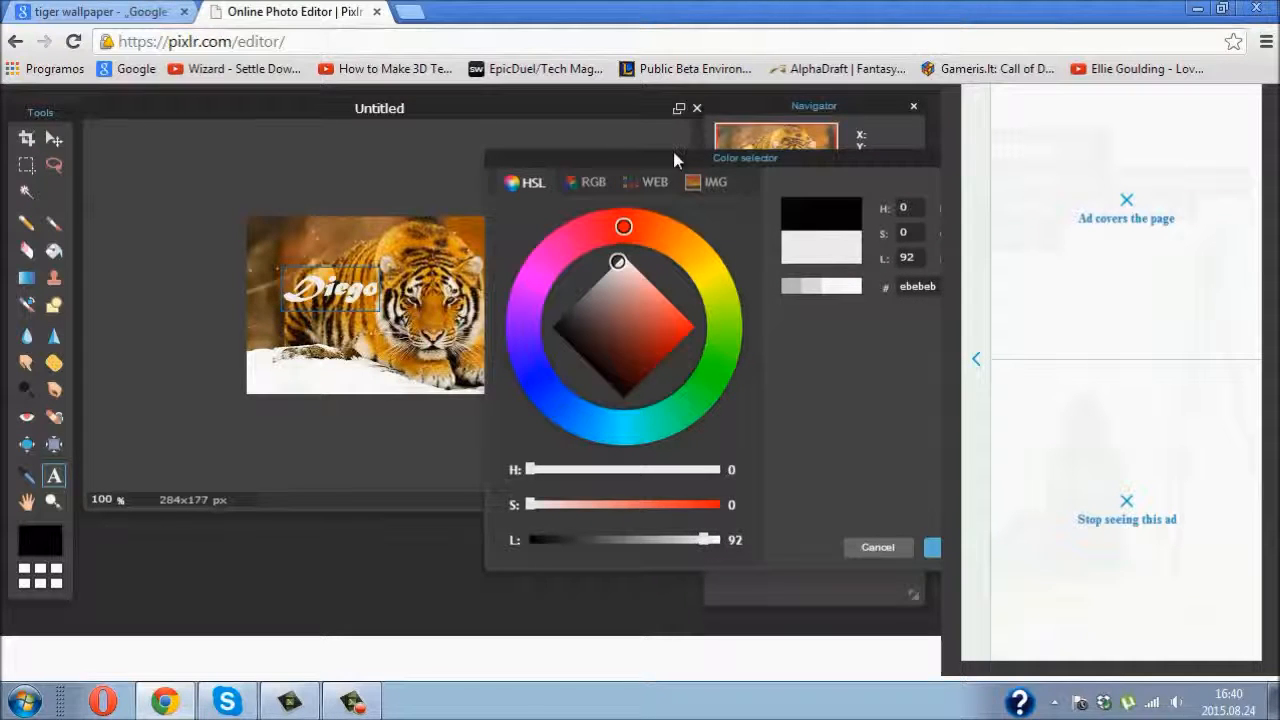
drag(673, 157, 407, 141)
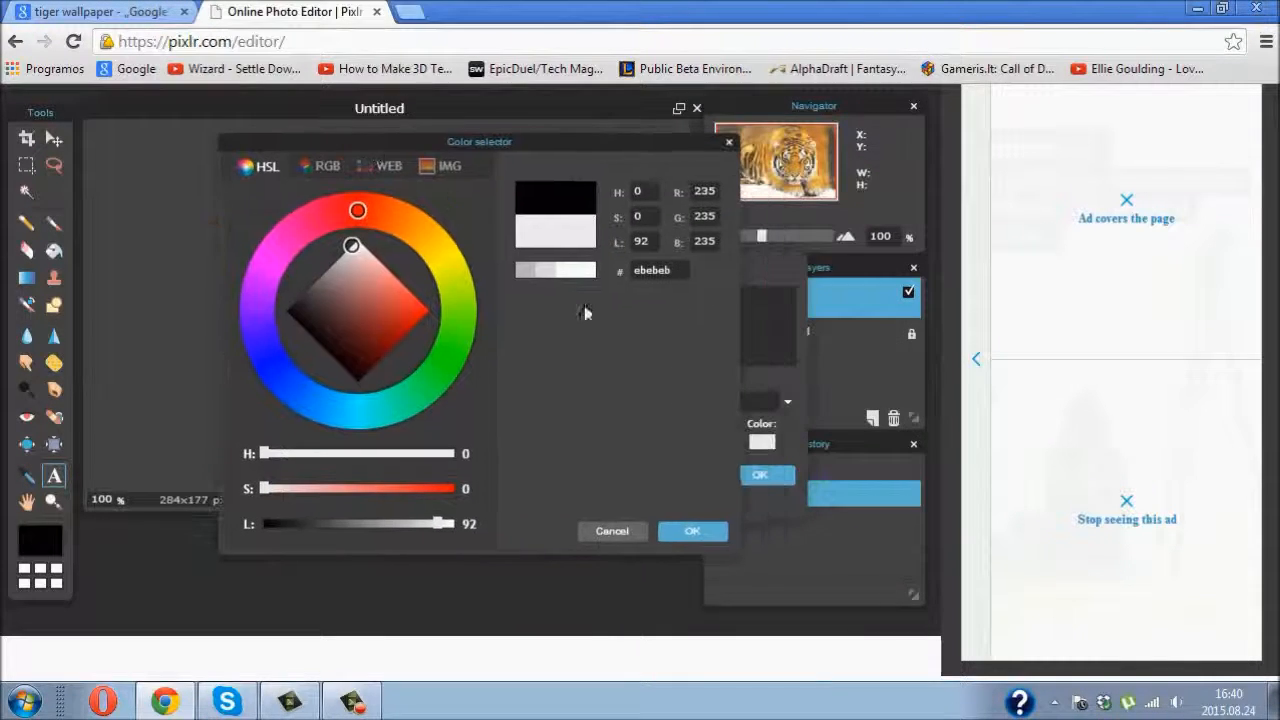
click(722, 535)
click(756, 480)
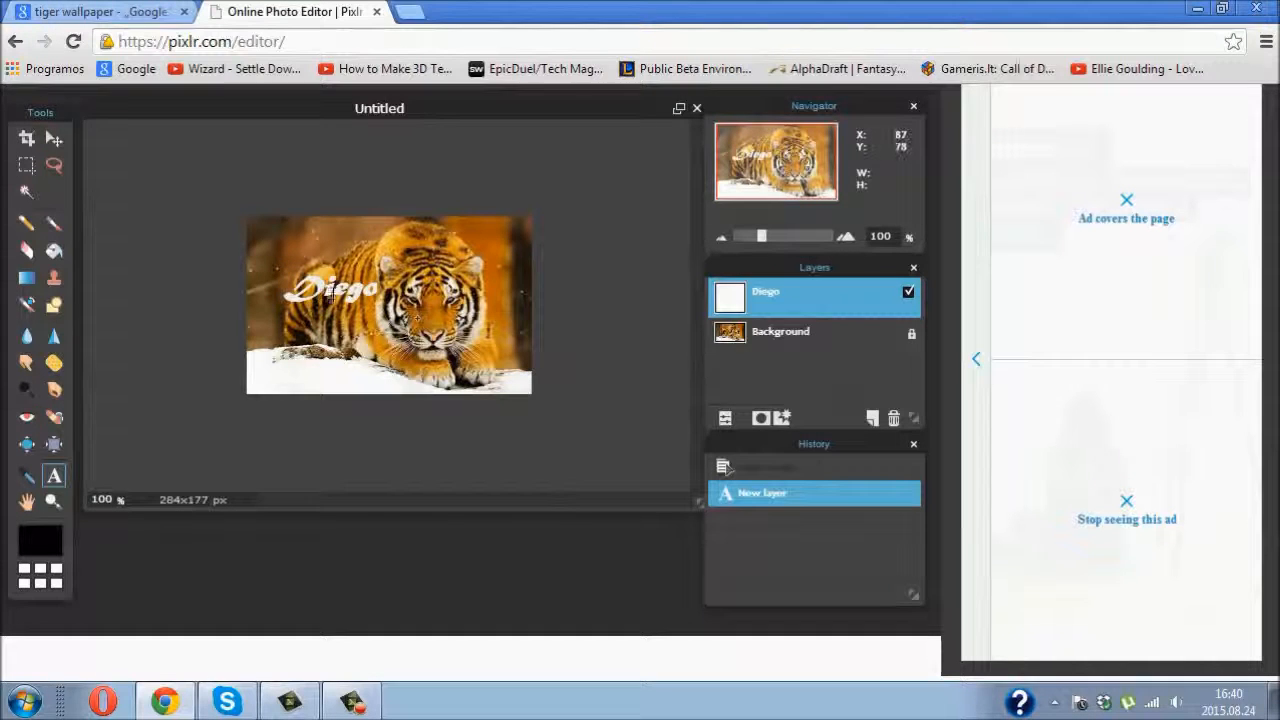
click(350, 300)
click(760, 236)
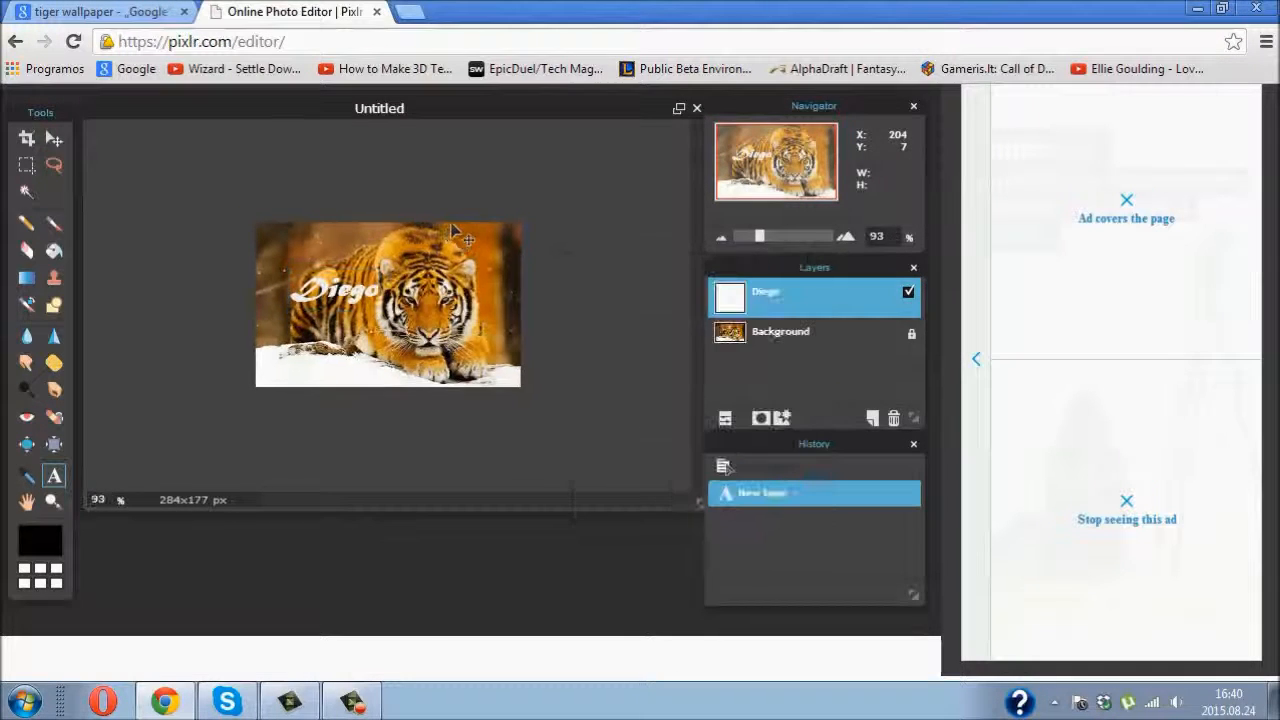
scroll(1057, 386, up, 1)
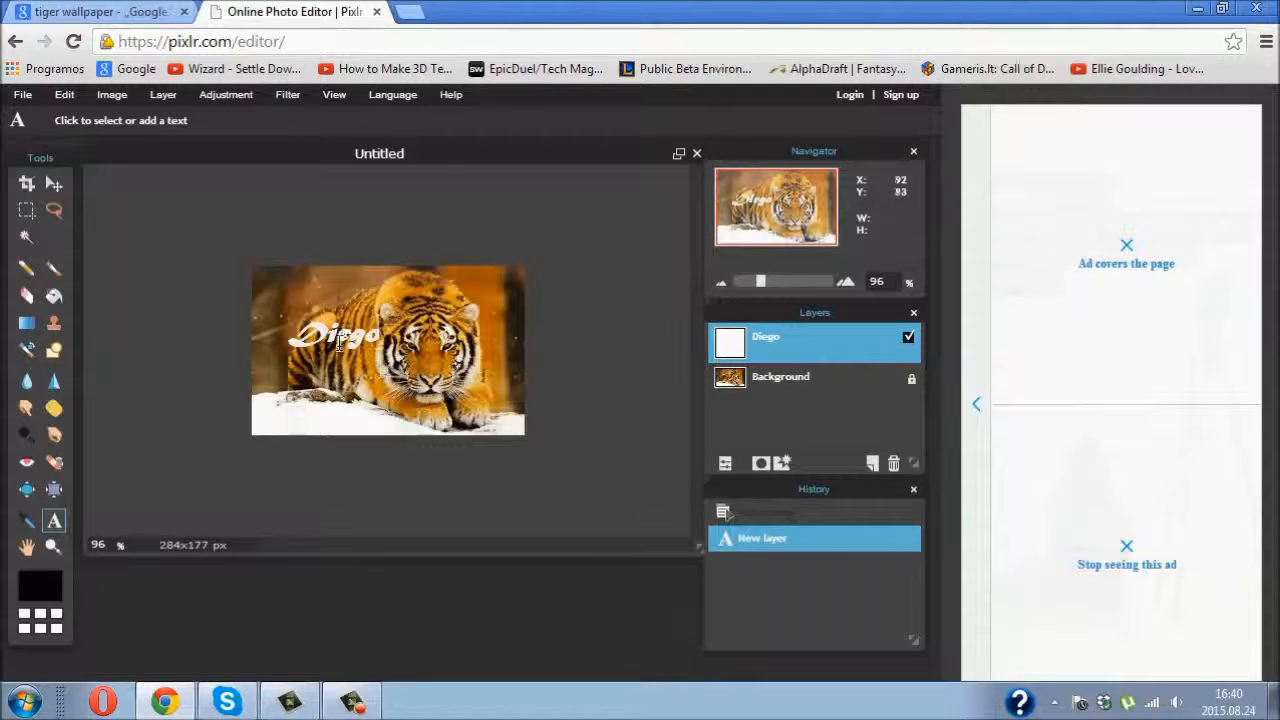
Step: Open the layer styles of the name text layer and enable Outer glow
click(164, 96)
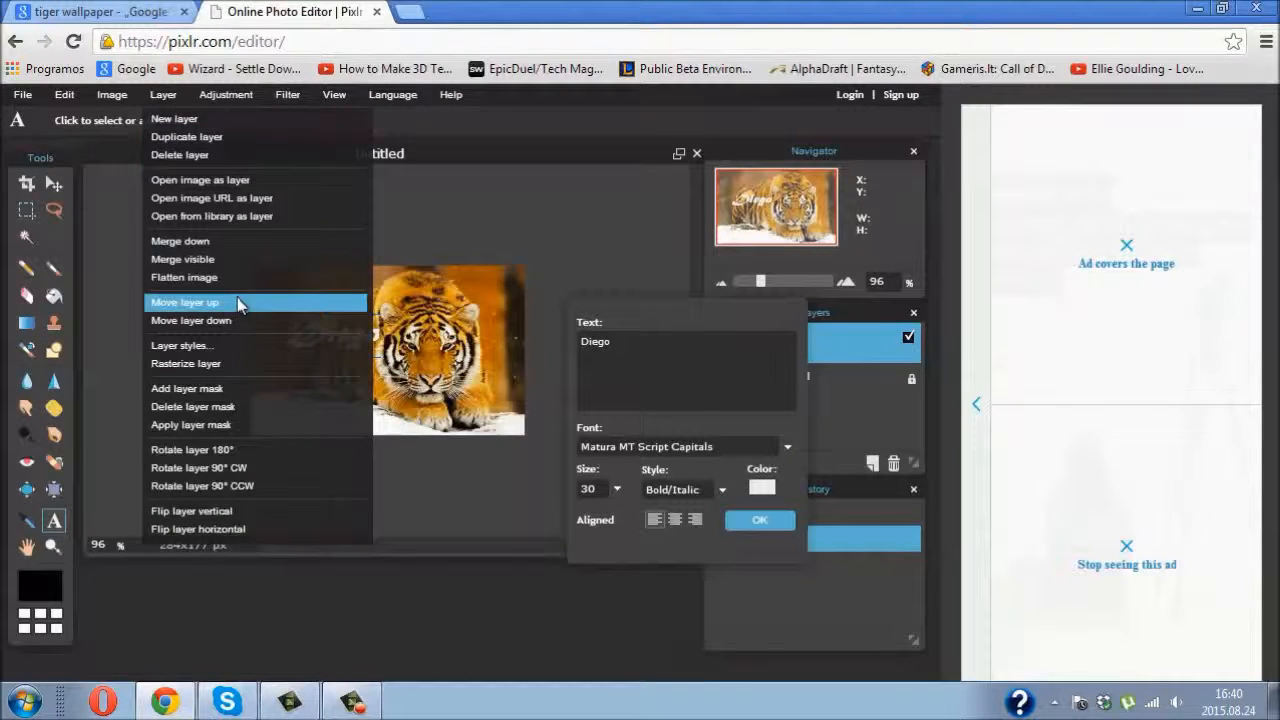
click(238, 345)
drag(410, 183, 692, 240)
click(567, 336)
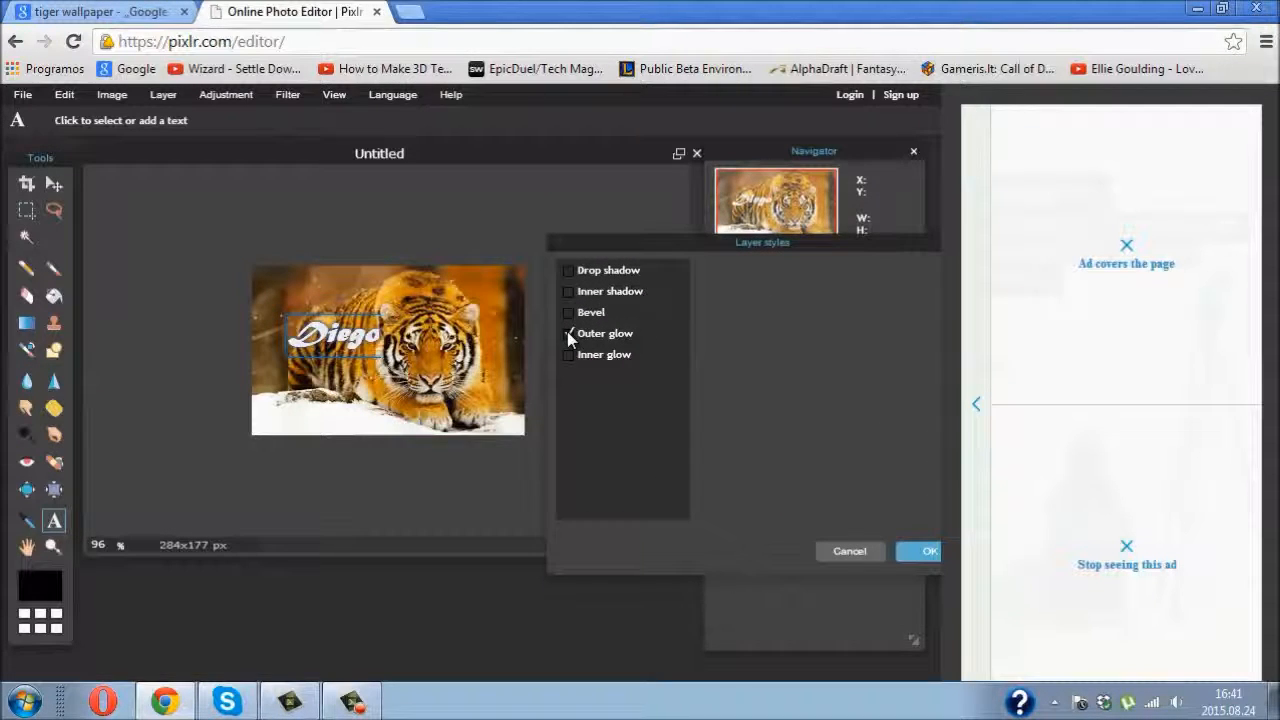
Step: Try Bevel, Inner glow, Drop shadow and Inner shadow on the name text, then apply the layer styles with only Outer glow enabled
click(569, 313)
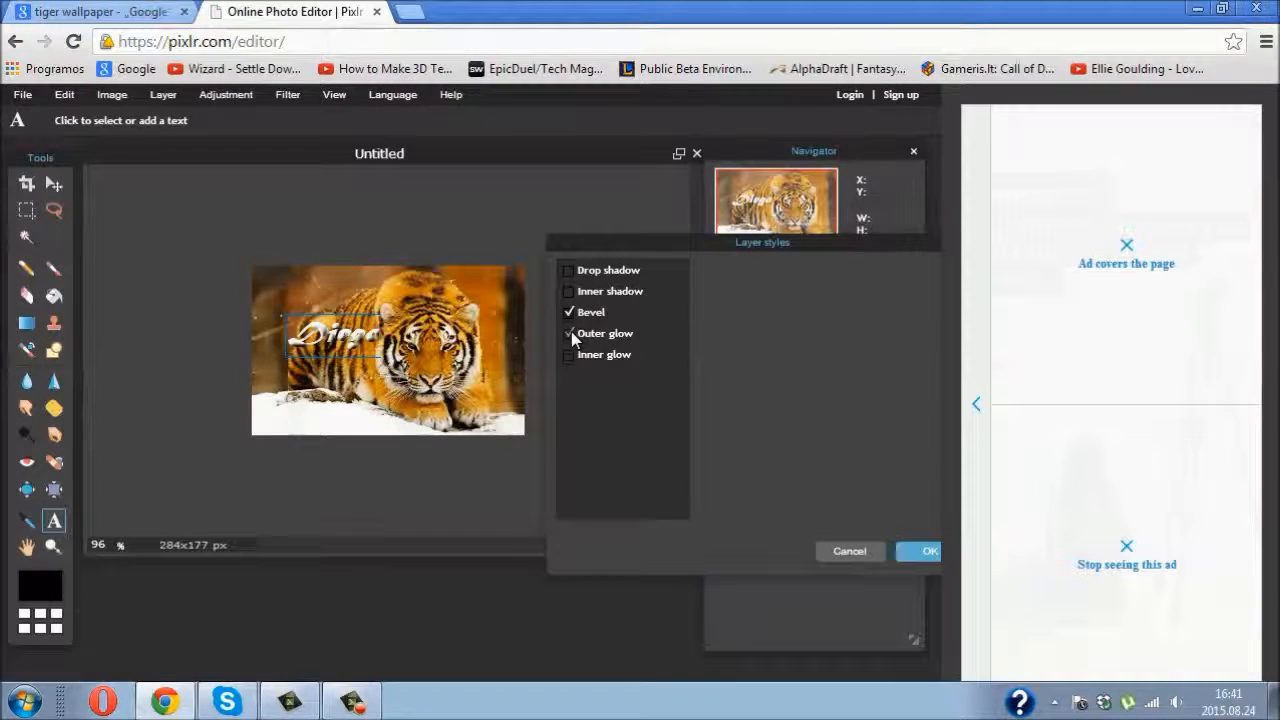
click(569, 313)
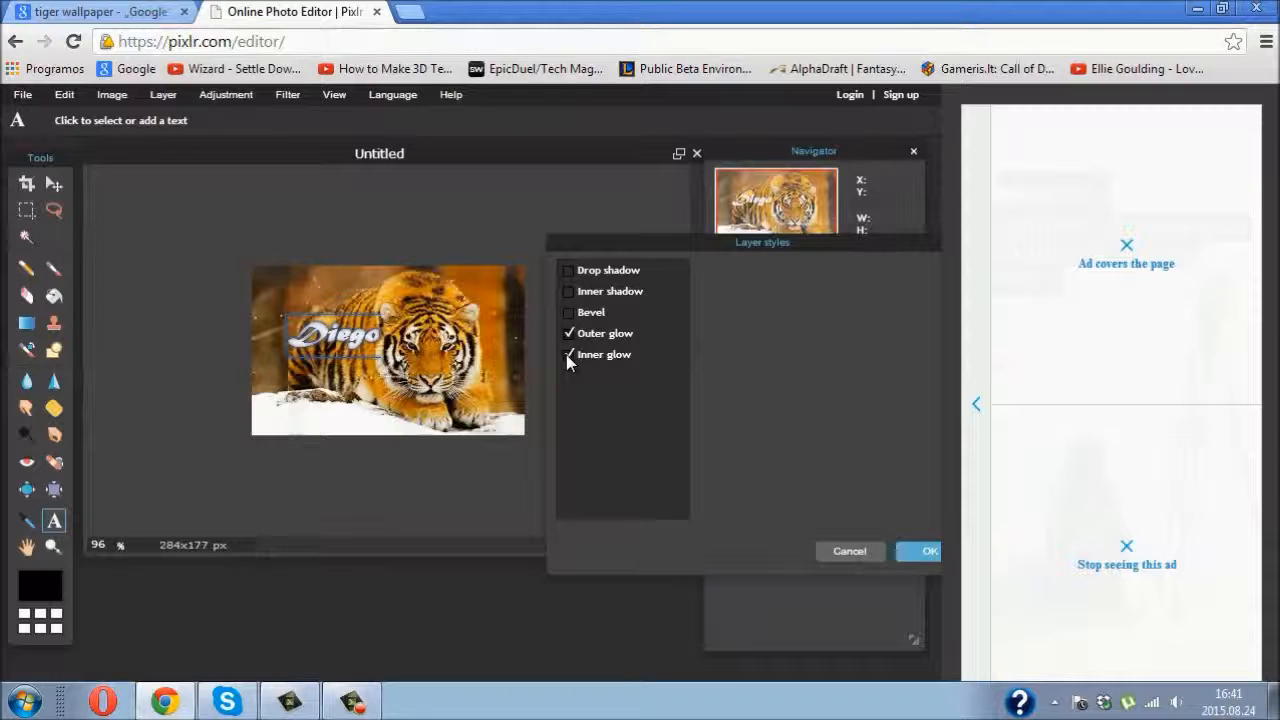
click(567, 354)
drag(611, 247, 567, 235)
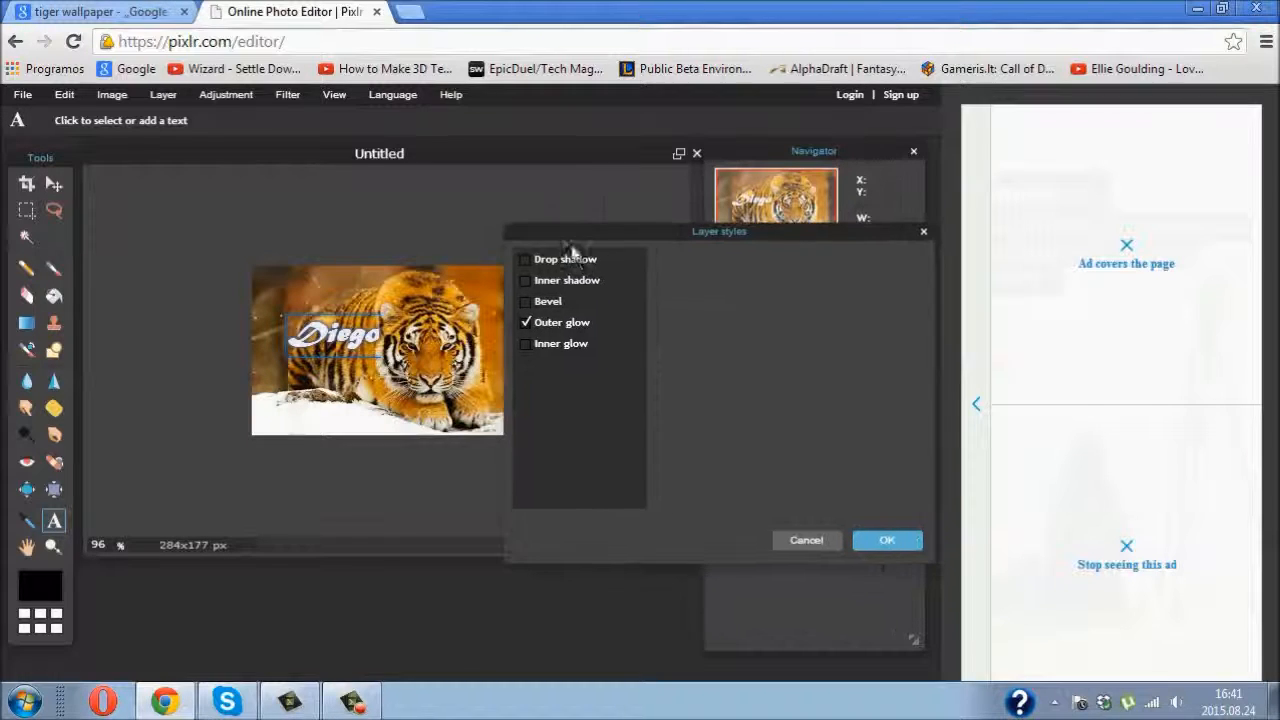
click(529, 261)
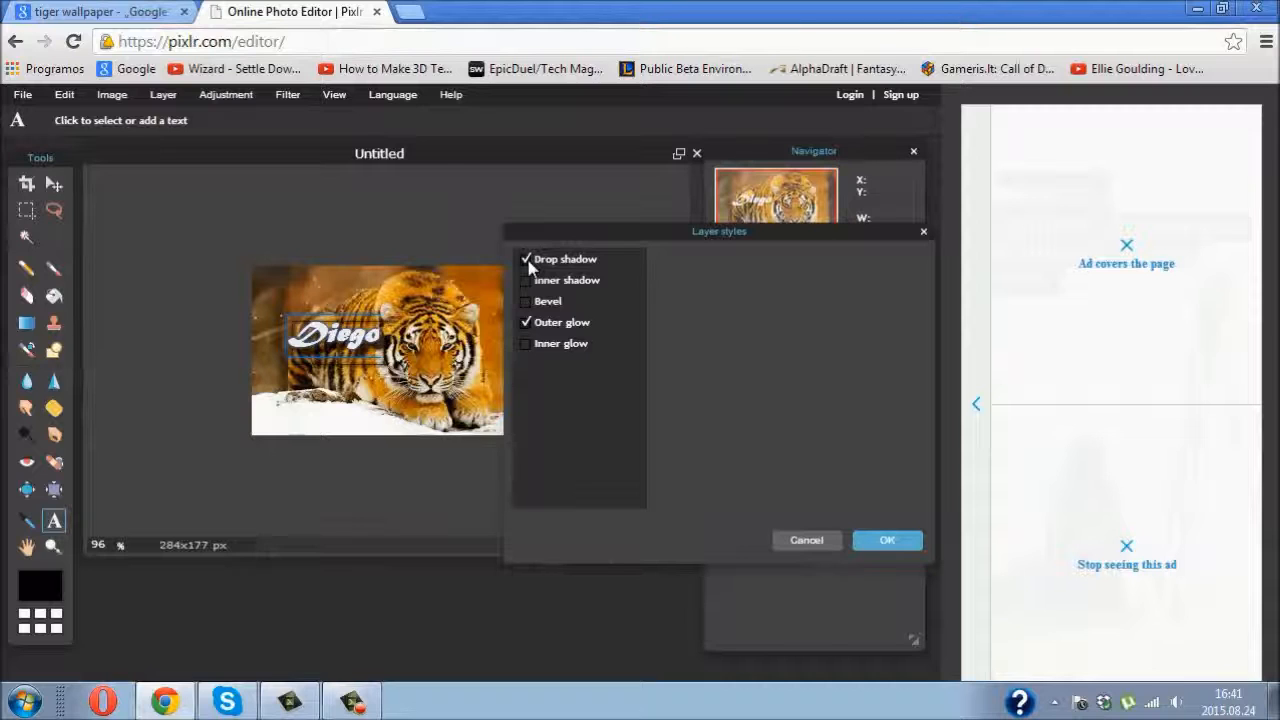
click(527, 261)
click(527, 282)
click(527, 281)
click(527, 260)
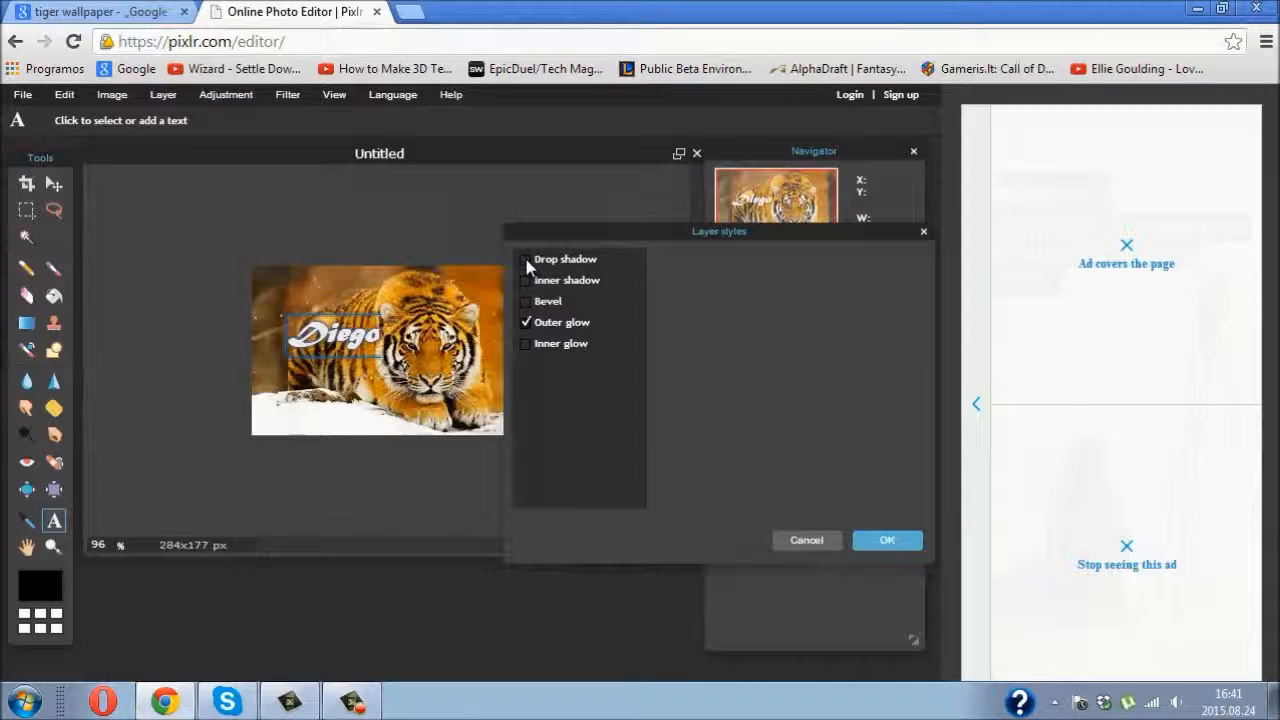
click(883, 545)
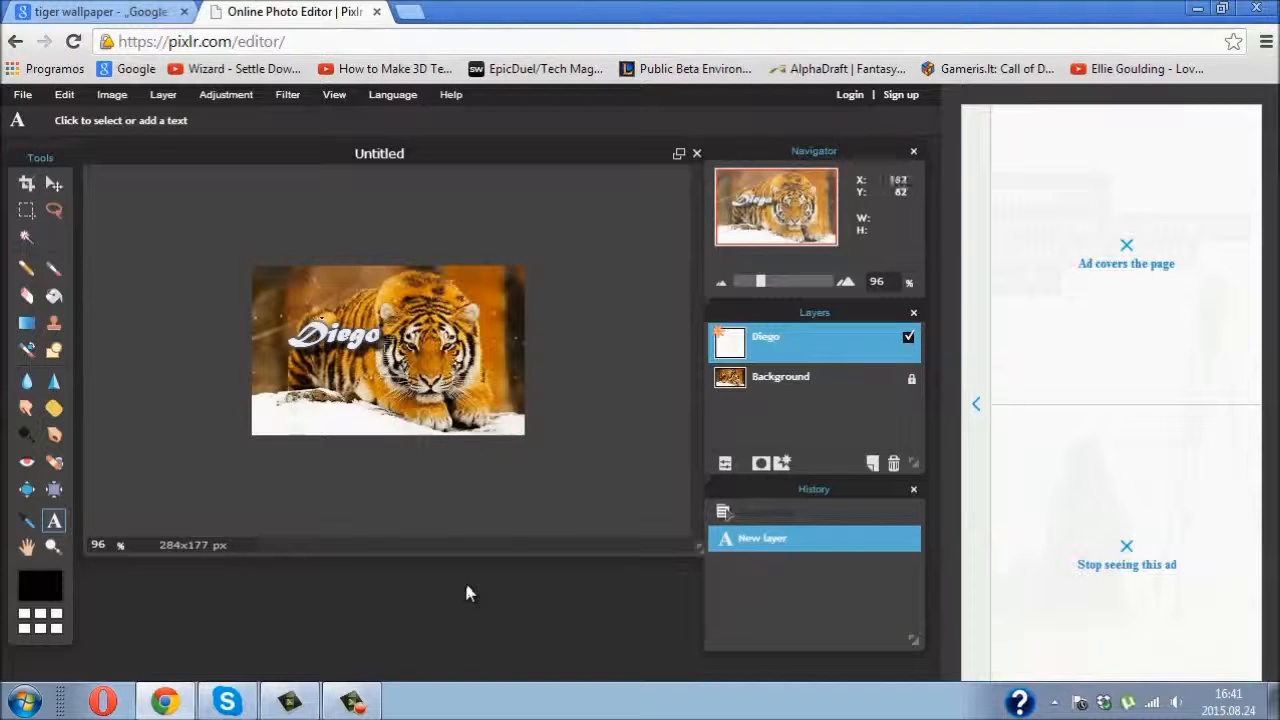
click(501, 297)
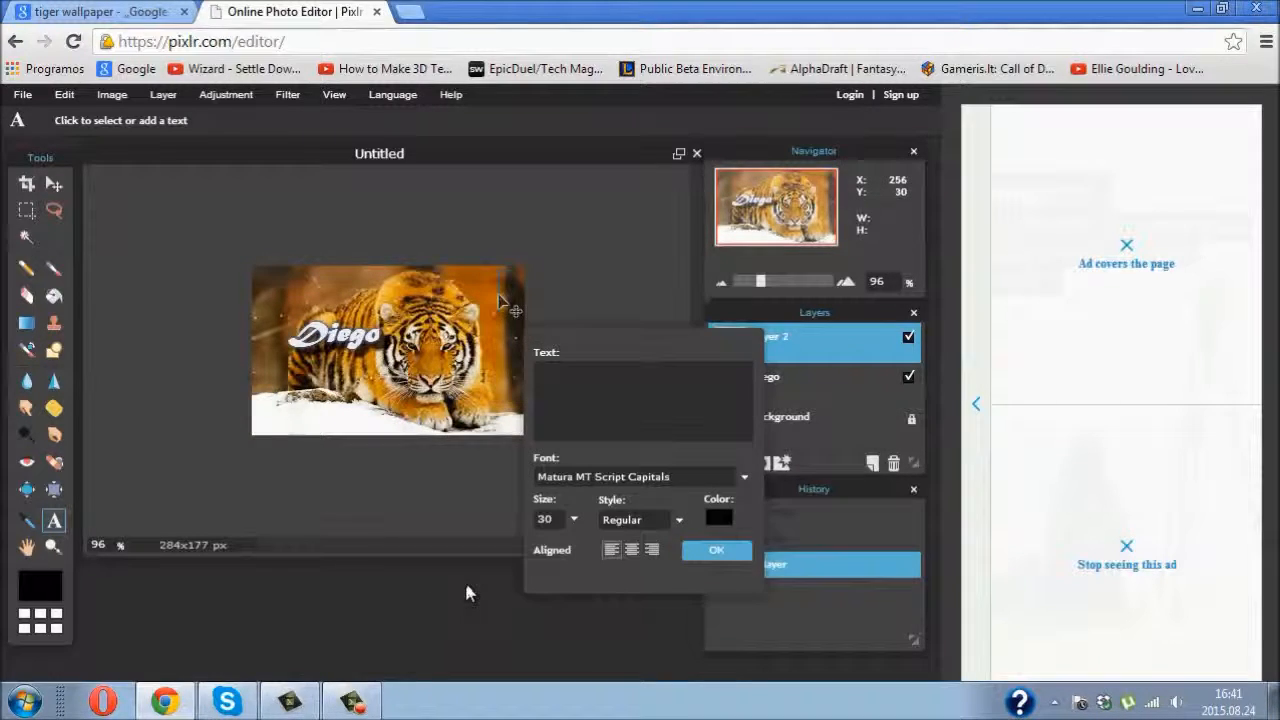
click(727, 551)
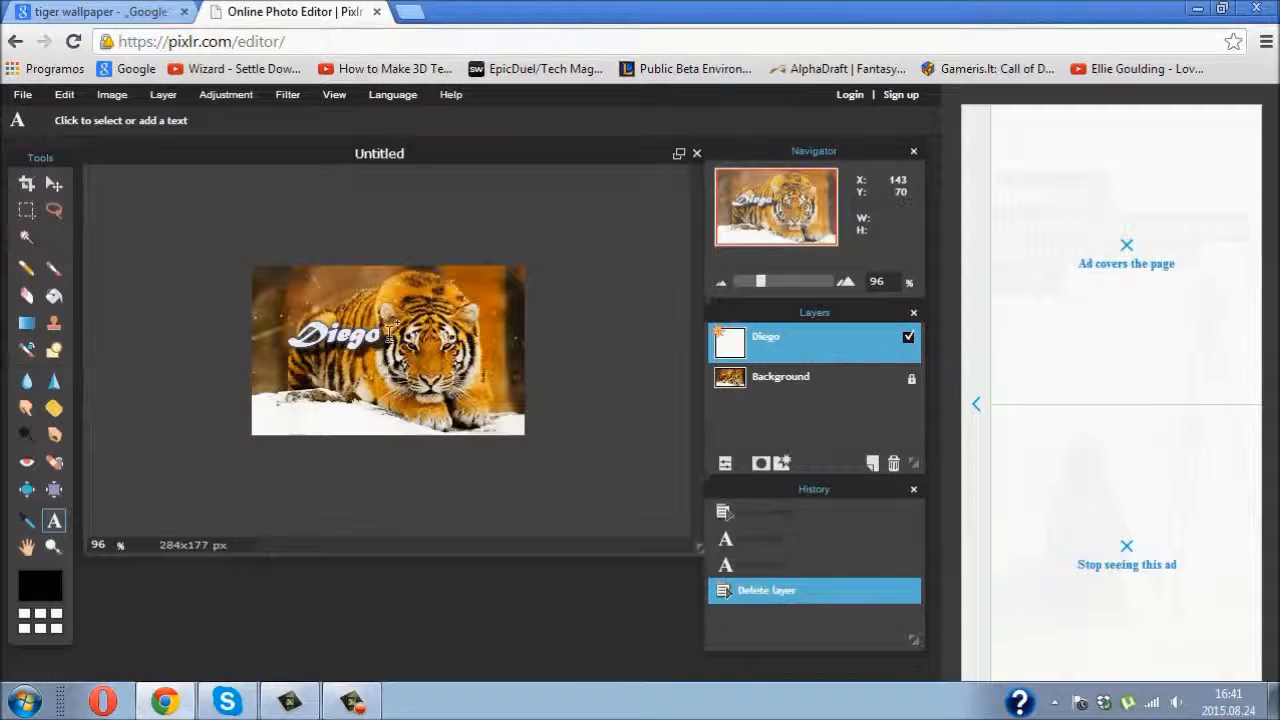
Step: Enable the Inner shadow layer style on the Background layer
click(809, 376)
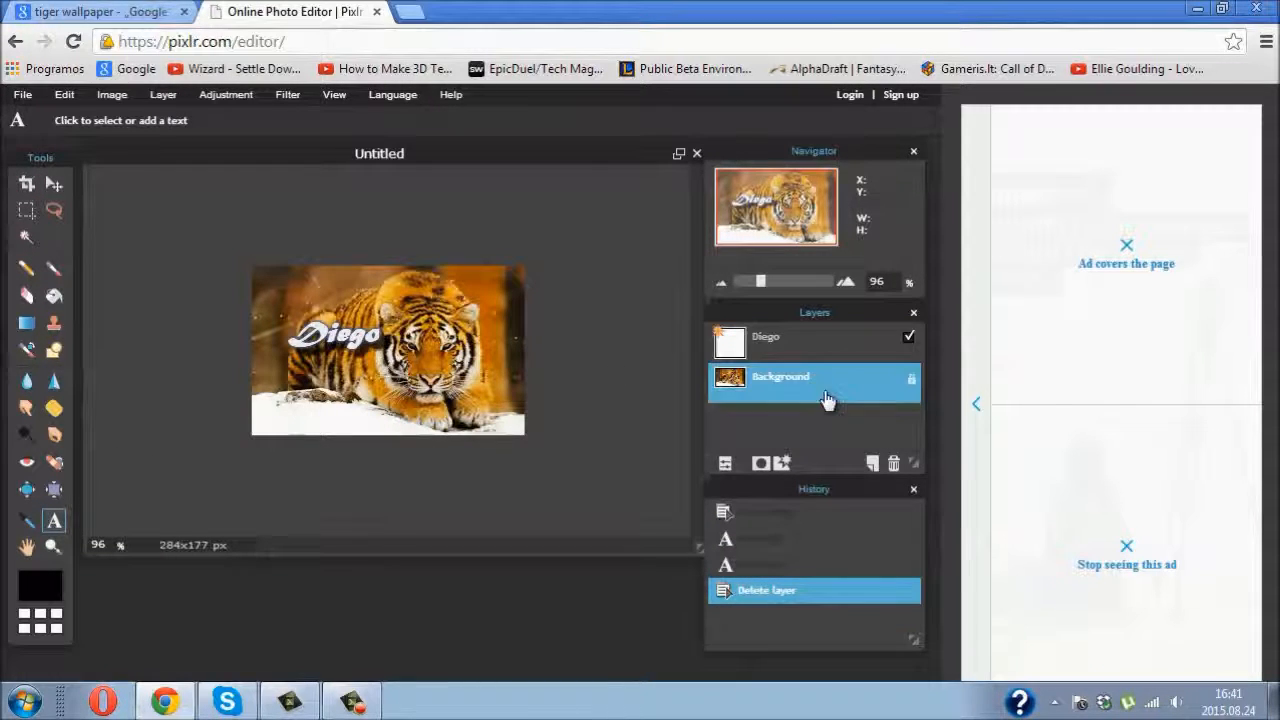
click(163, 94)
click(212, 343)
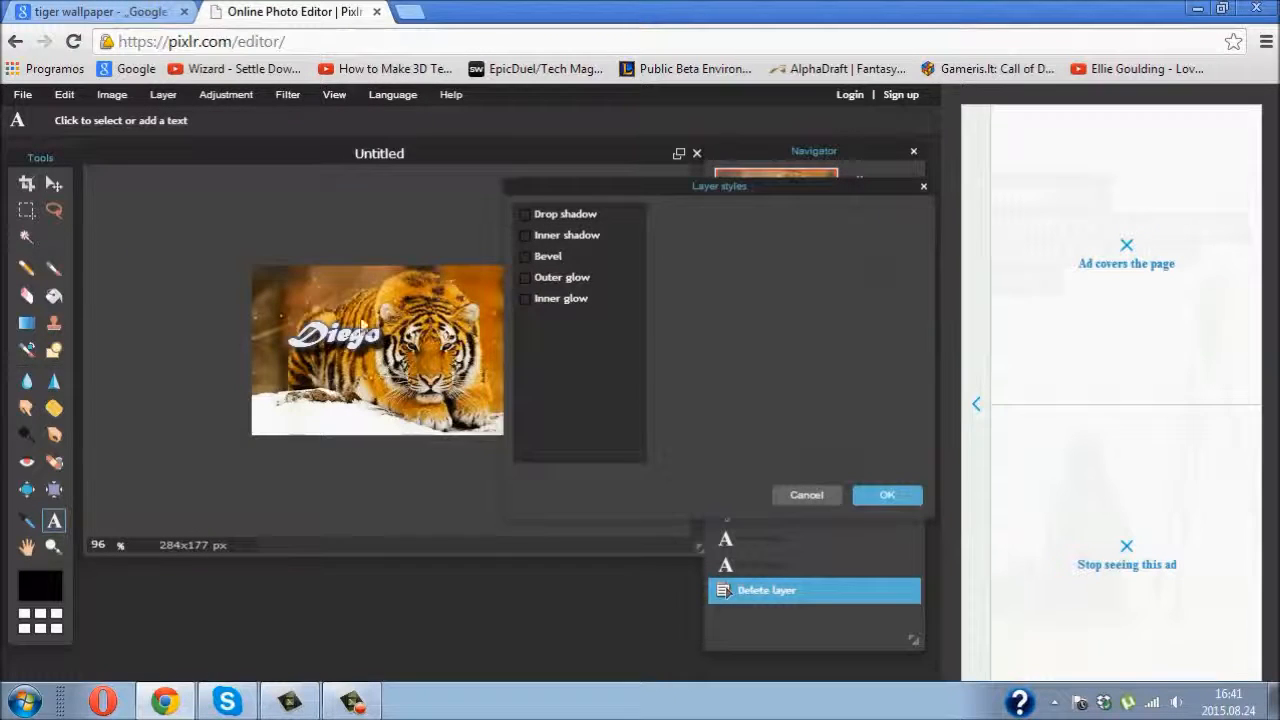
click(526, 235)
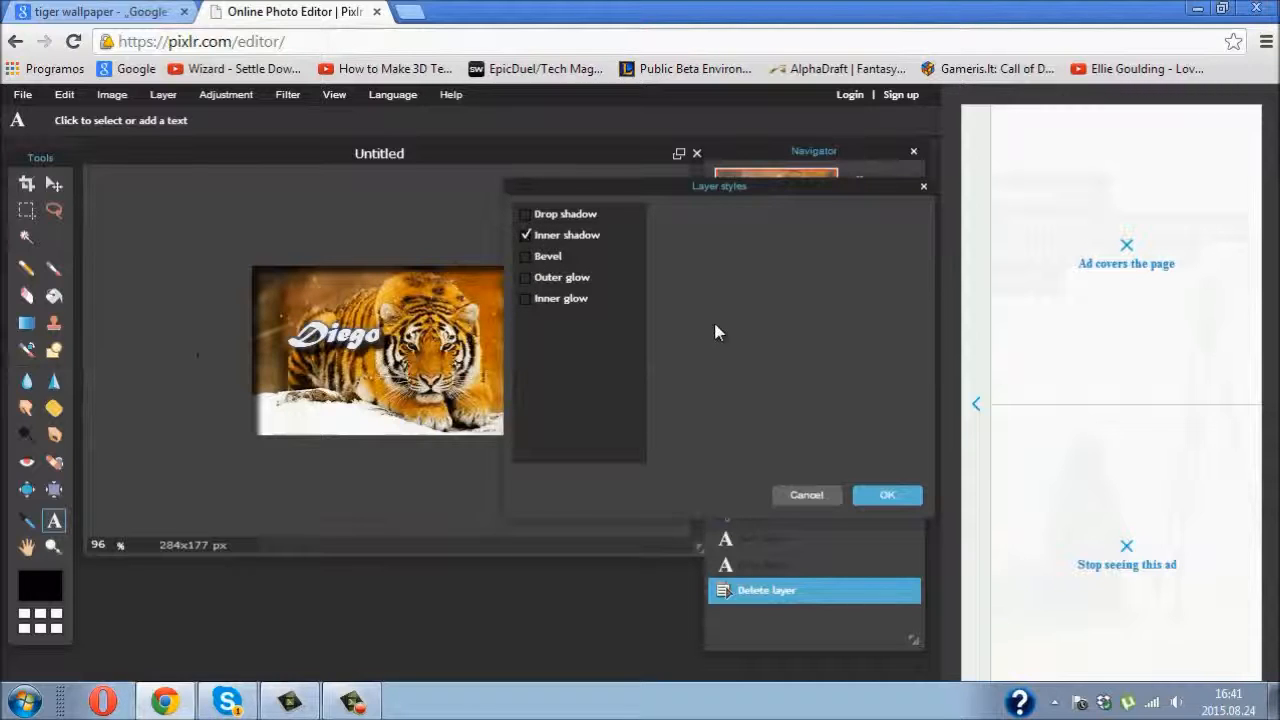
Step: Set the Background's inner shadow to an opacity of 77 and a distance of 20, and apply the style
click(567, 234)
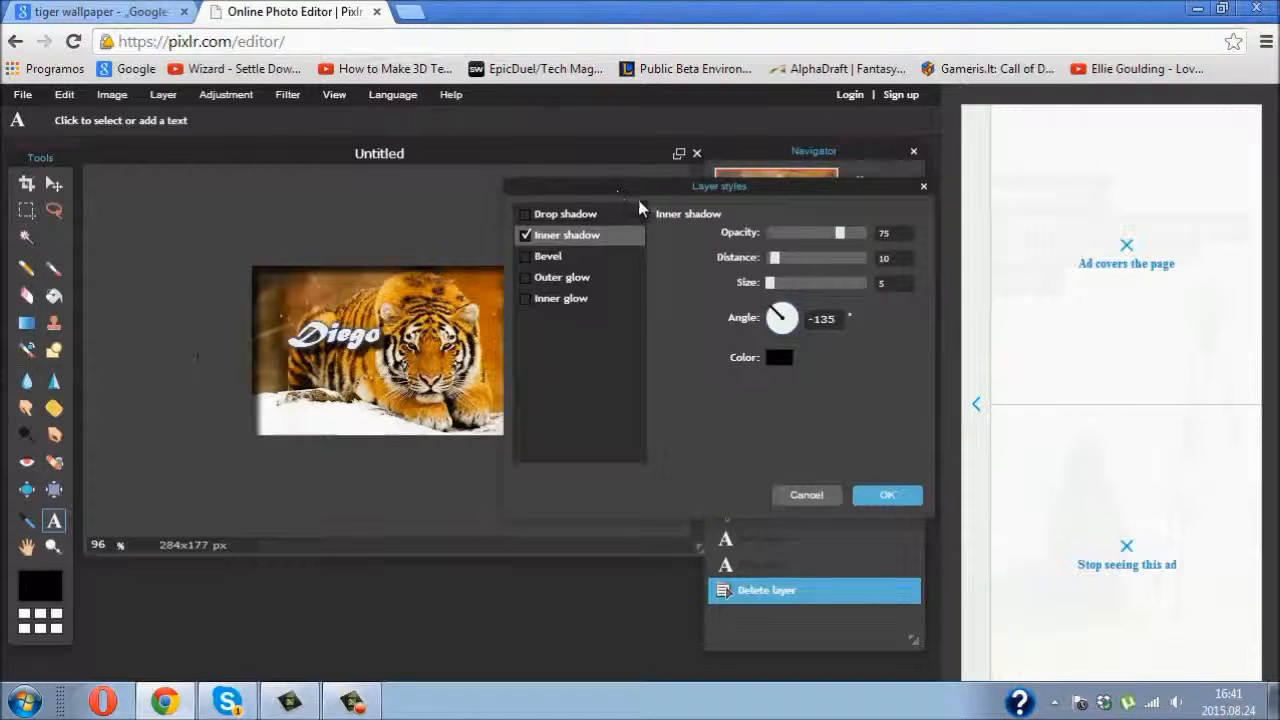
drag(616, 189, 639, 199)
mouse_move(806, 329)
mouse_down()
mouse_move(791, 329)
mouse_move(803, 323)
mouse_up()
mouse_move(866, 246)
mouse_down()
mouse_move(888, 250)
mouse_move(865, 248)
mouse_up()
mouse_move(800, 272)
mouse_down()
mouse_move(829, 271)
mouse_move(810, 274)
mouse_up()
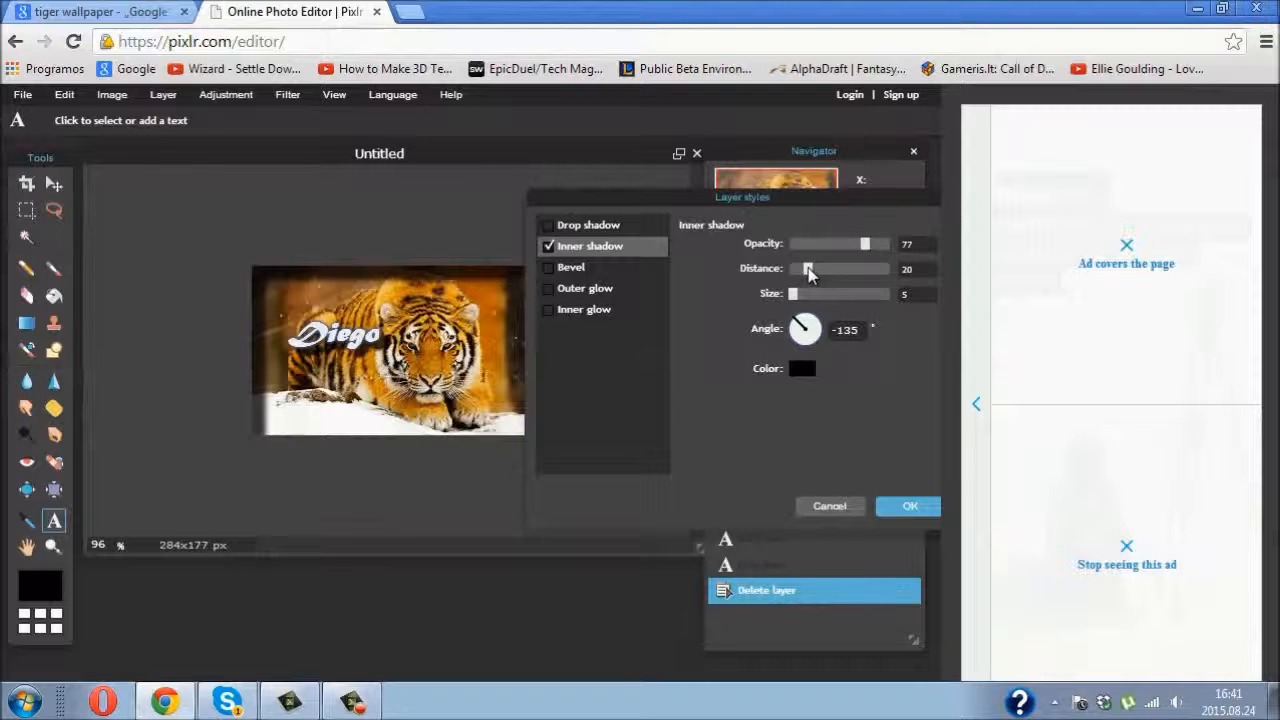
drag(751, 200, 582, 182)
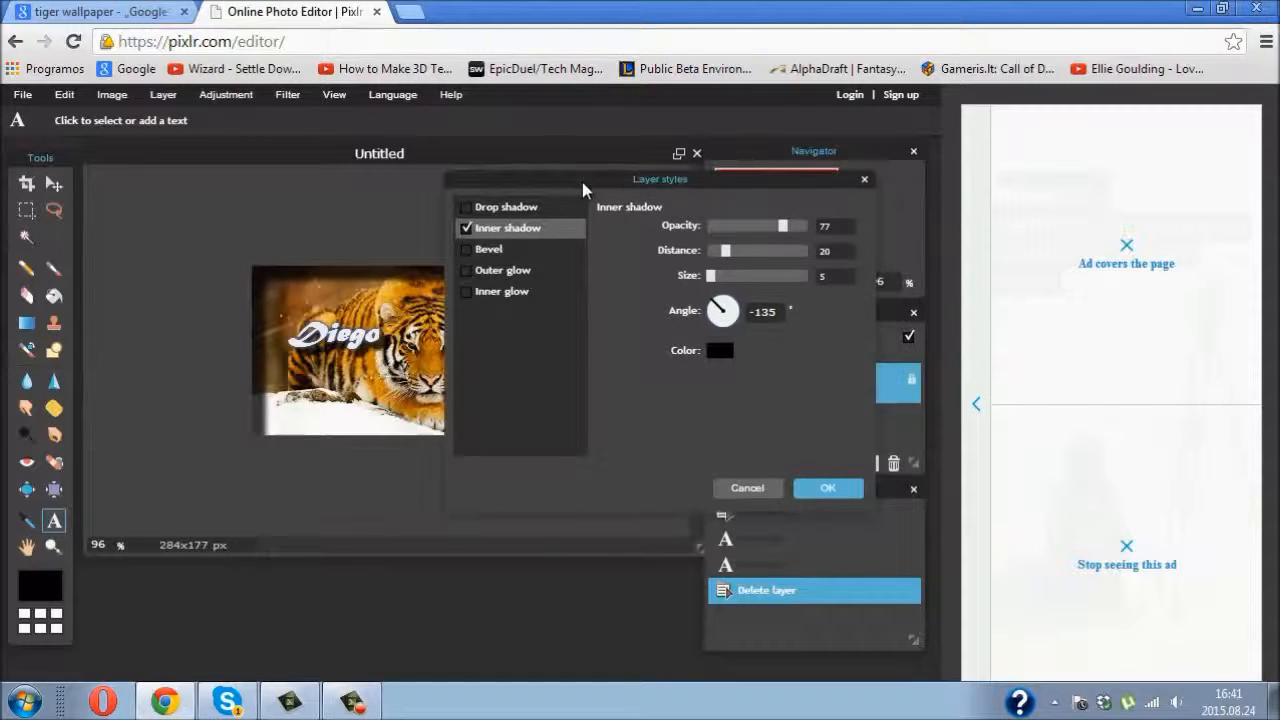
click(838, 490)
Step: Start saving the image to the computer and set its format to PNG (Transparent, full quality)
click(18, 95)
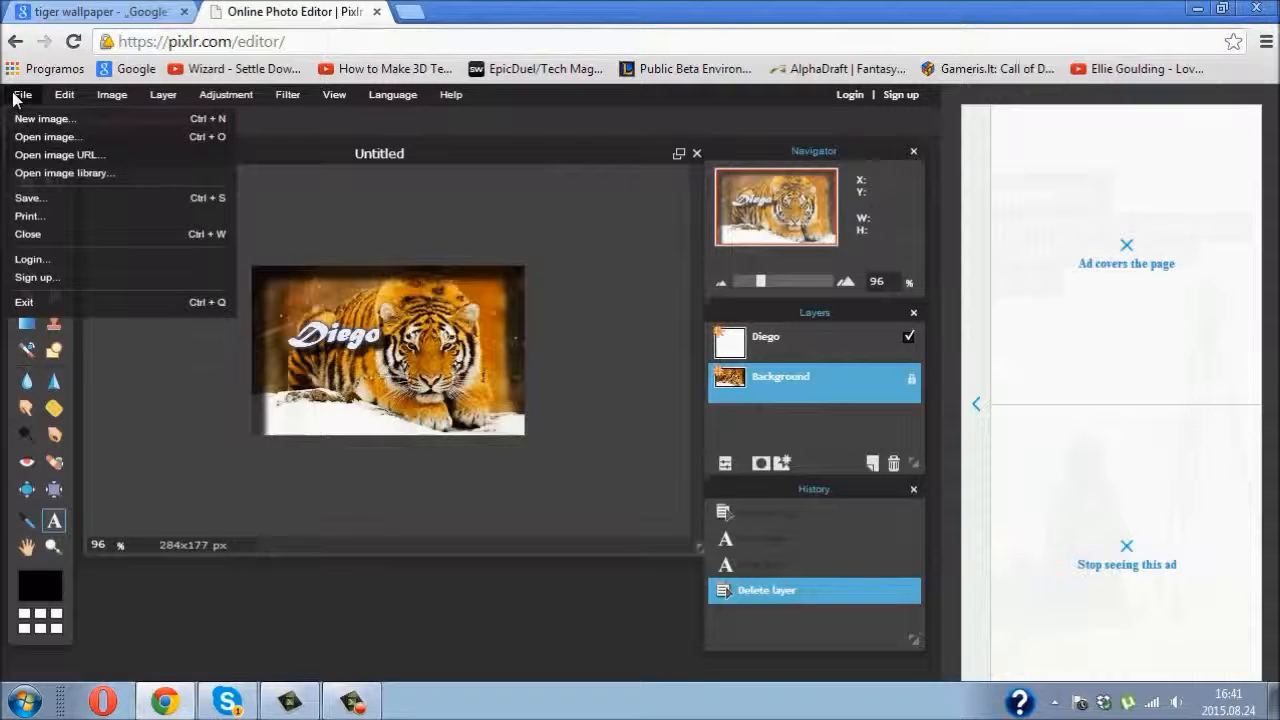
click(70, 196)
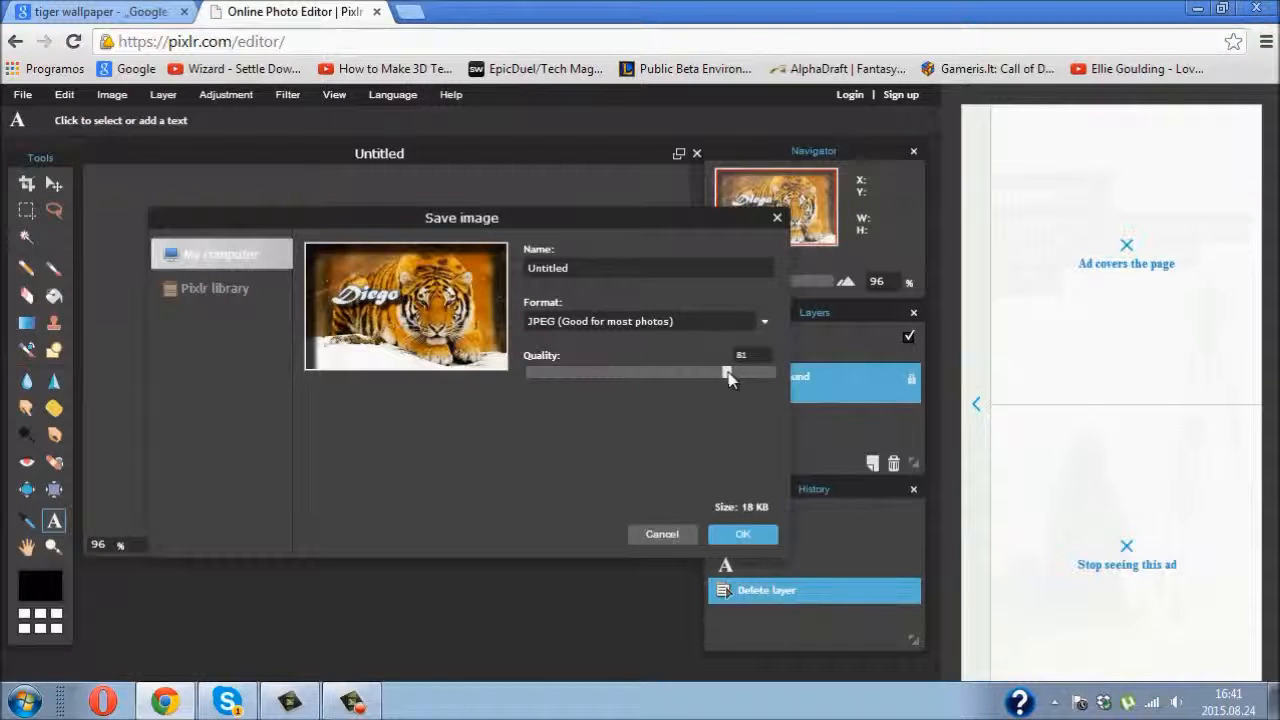
drag(749, 377, 782, 384)
click(753, 330)
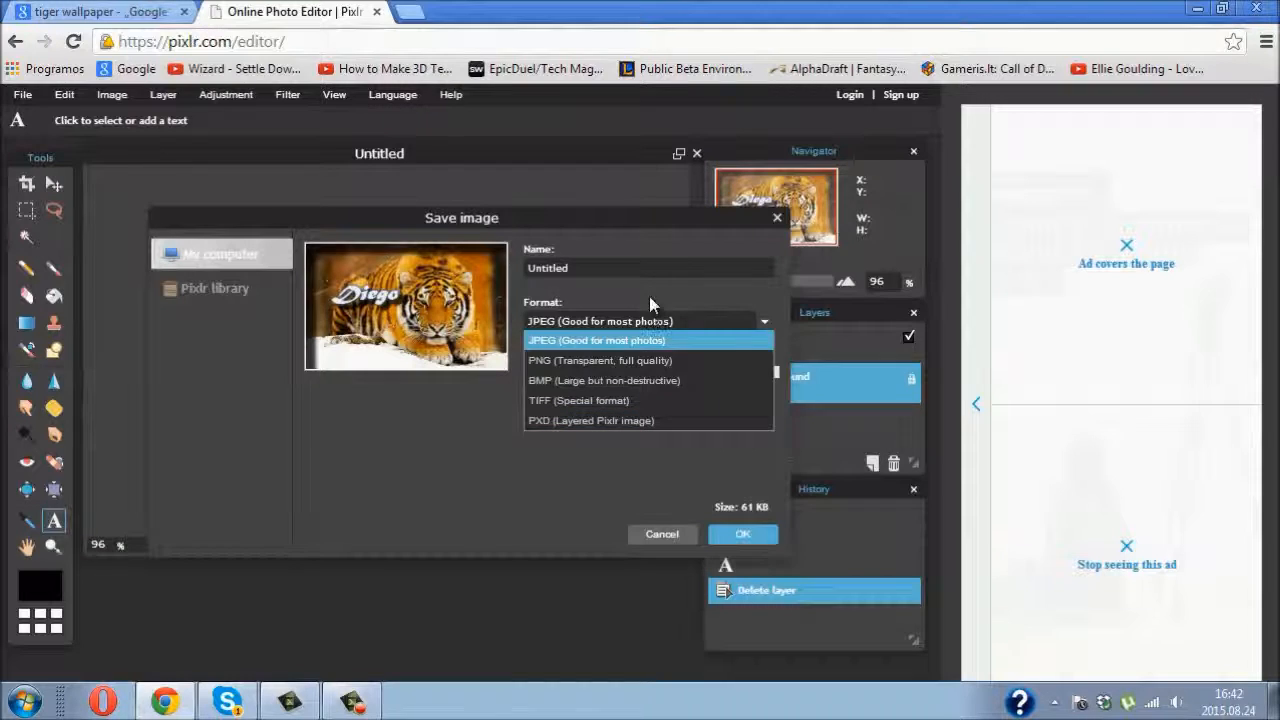
click(651, 363)
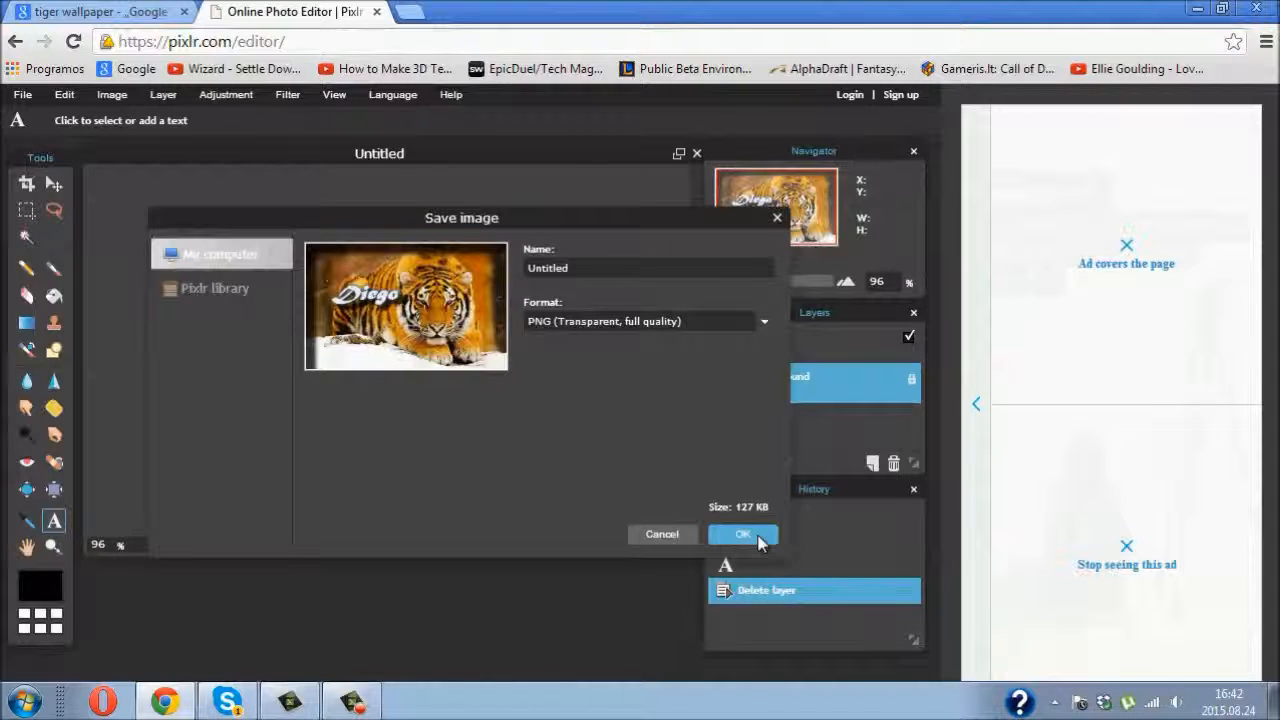
Step: Save the PNG image to the Desktop under the file name Untitled
click(758, 540)
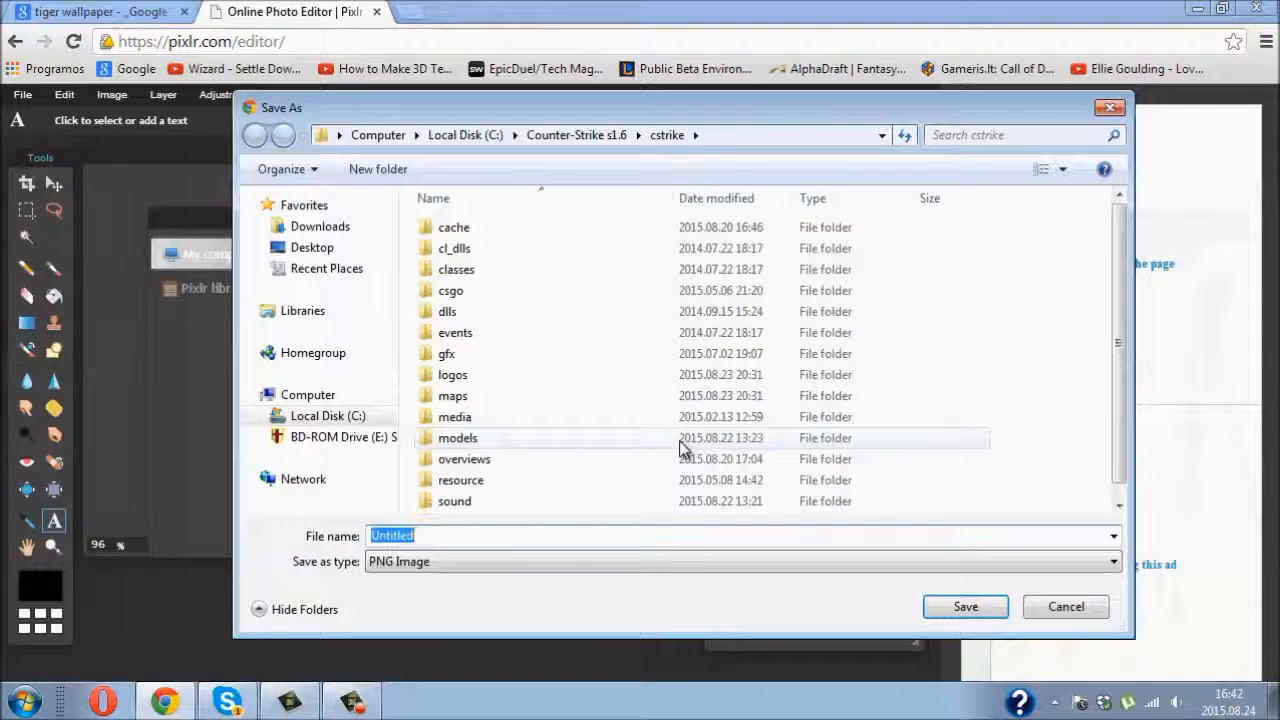
click(310, 247)
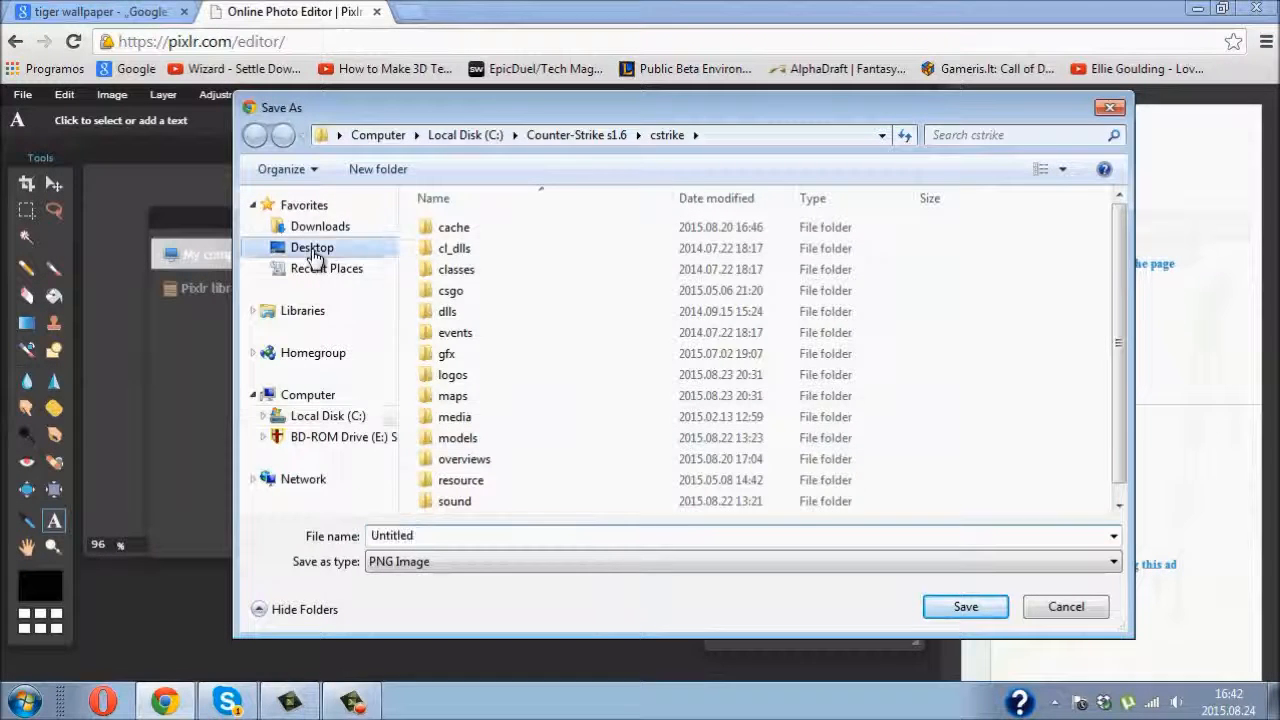
drag(1130, 268, 1118, 432)
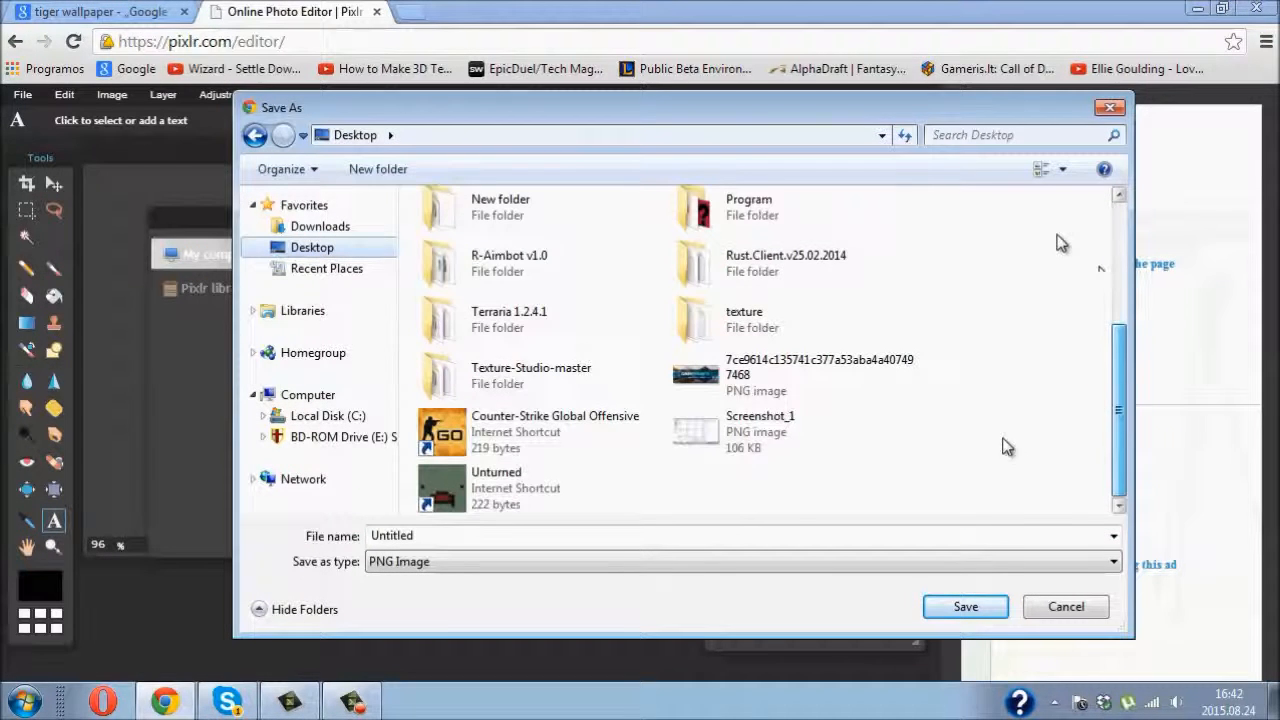
click(976, 614)
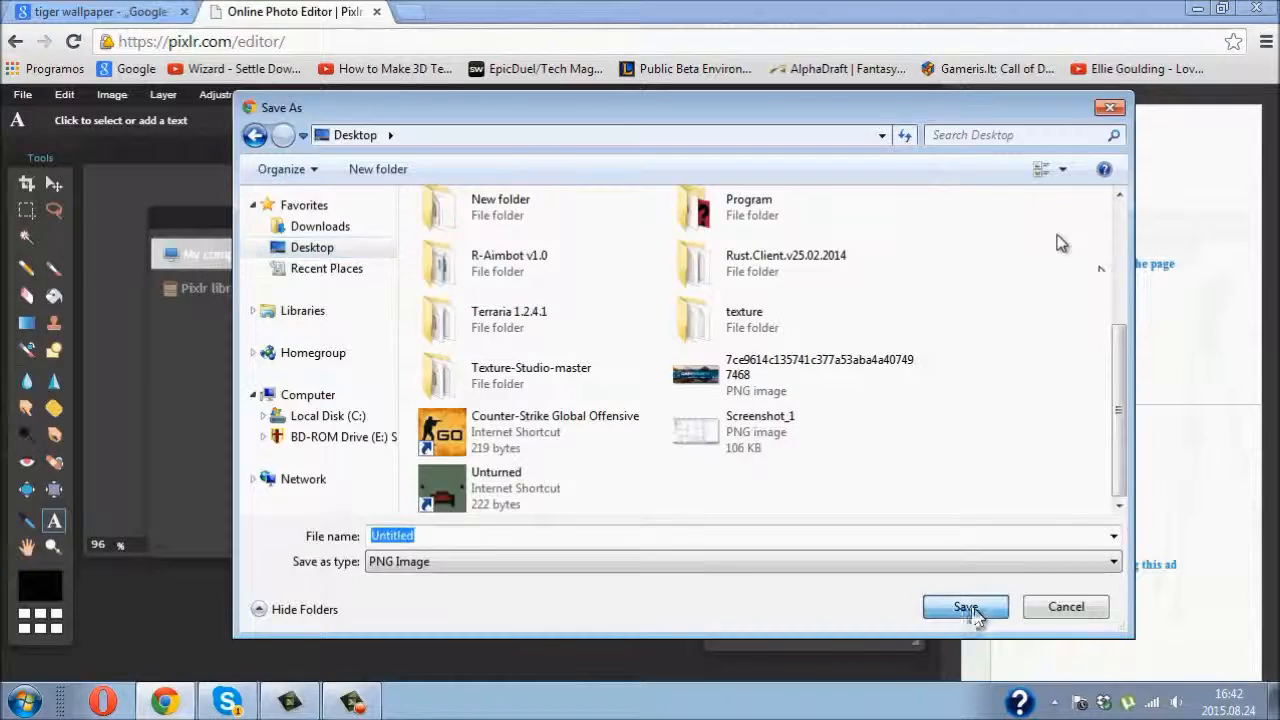
Step: Move the saved Untitled image to a free area of the desktop, view it in Windows Photo Viewer and close the viewer
click(1197, 8)
drag(486, 200, 640, 292)
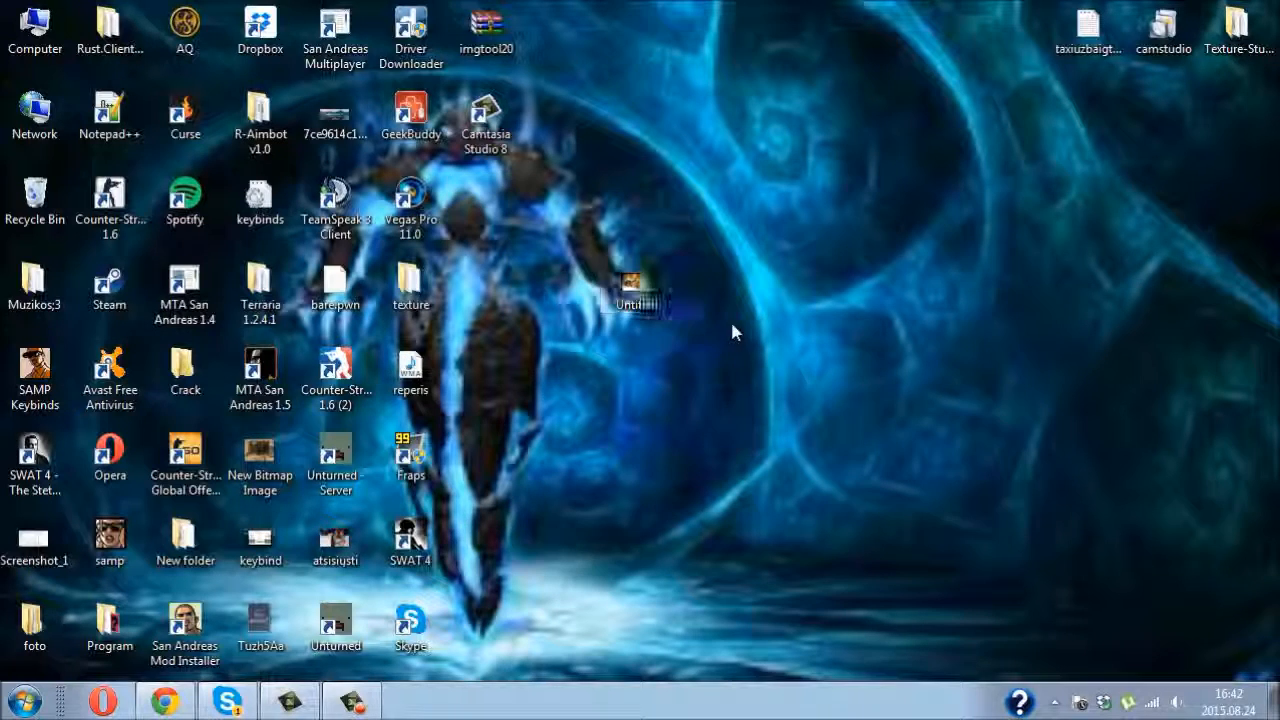
double_click(637, 289)
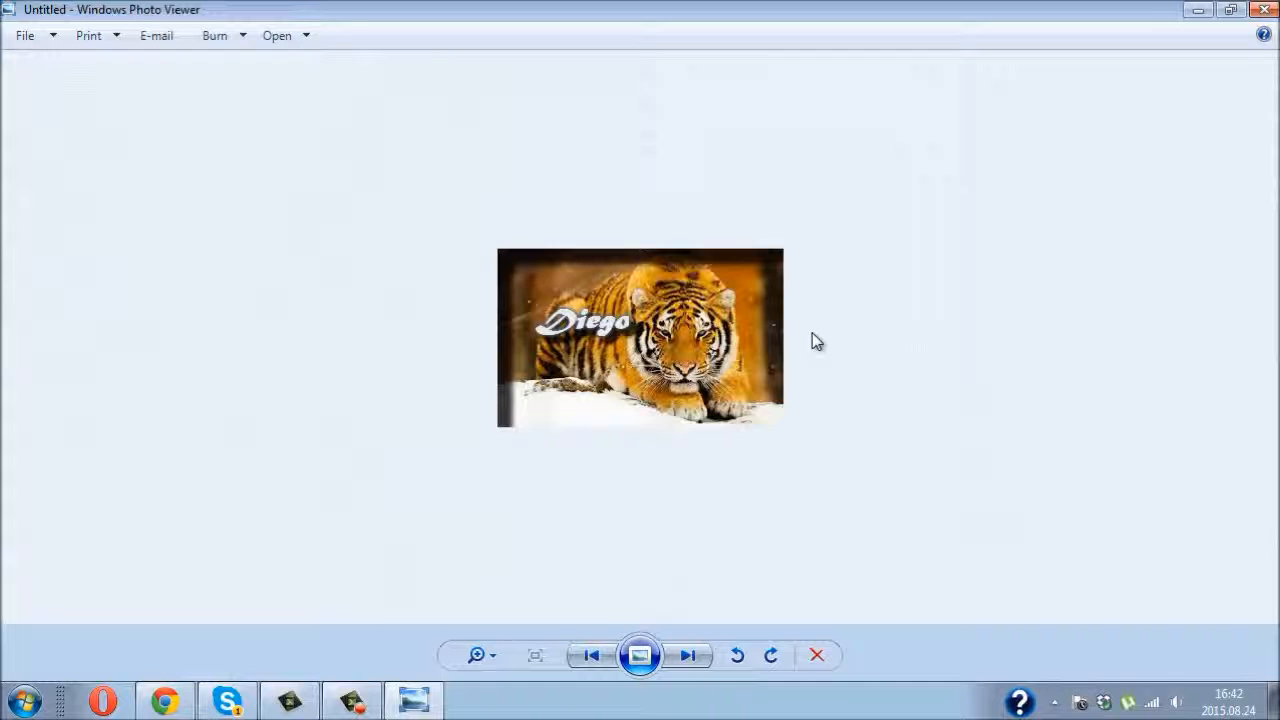
click(1263, 15)
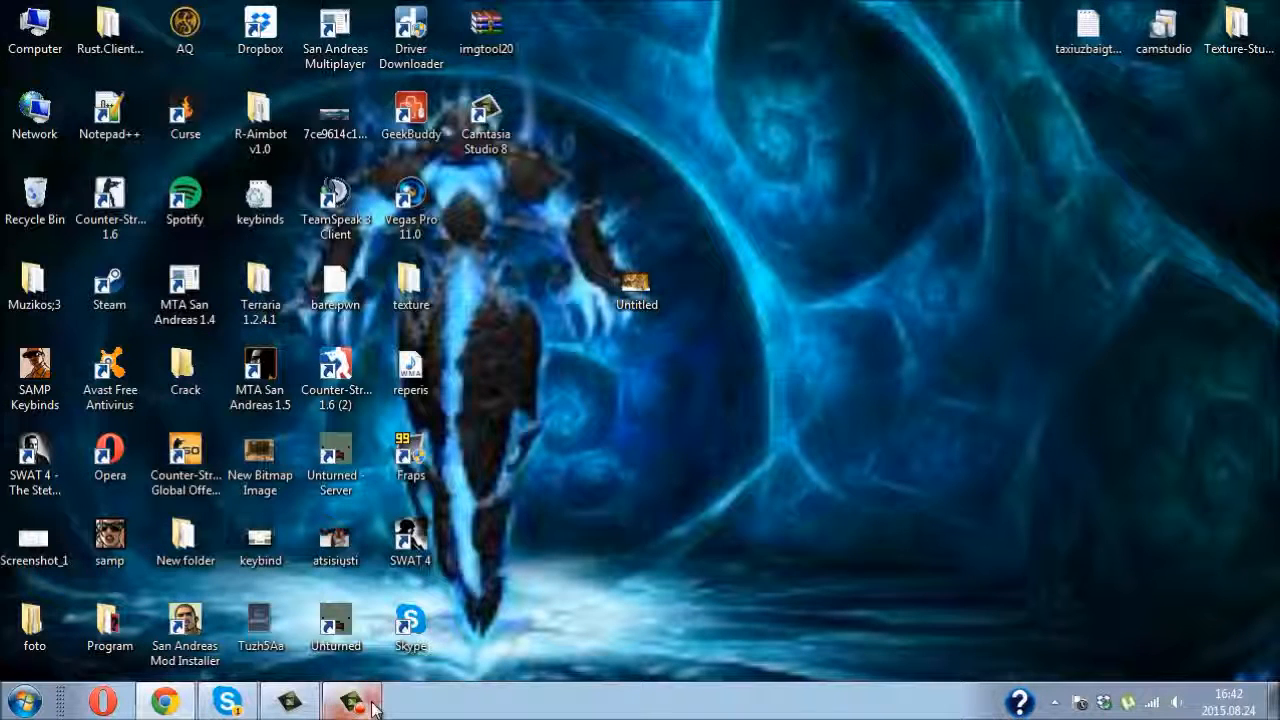